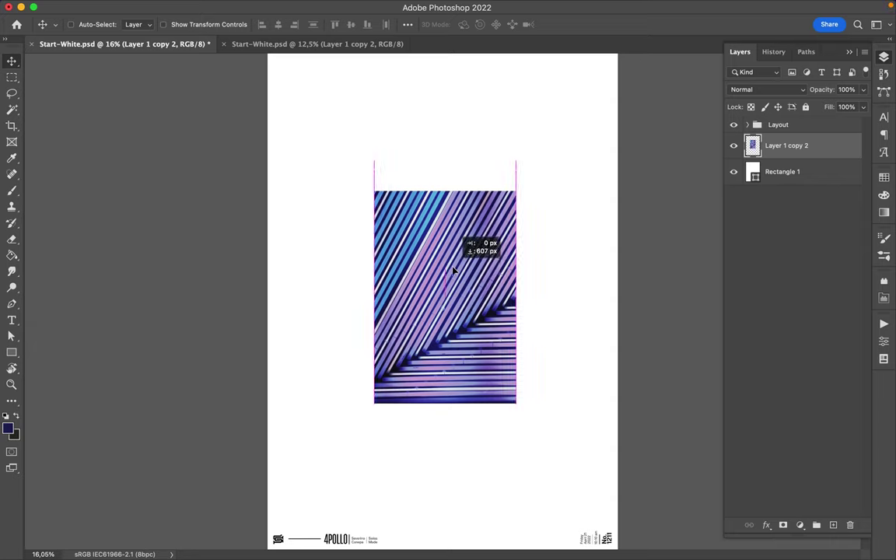
Step: Lasso the striped ring and copy it onto its own layer
key(l)
drag(446, 201, 489, 227)
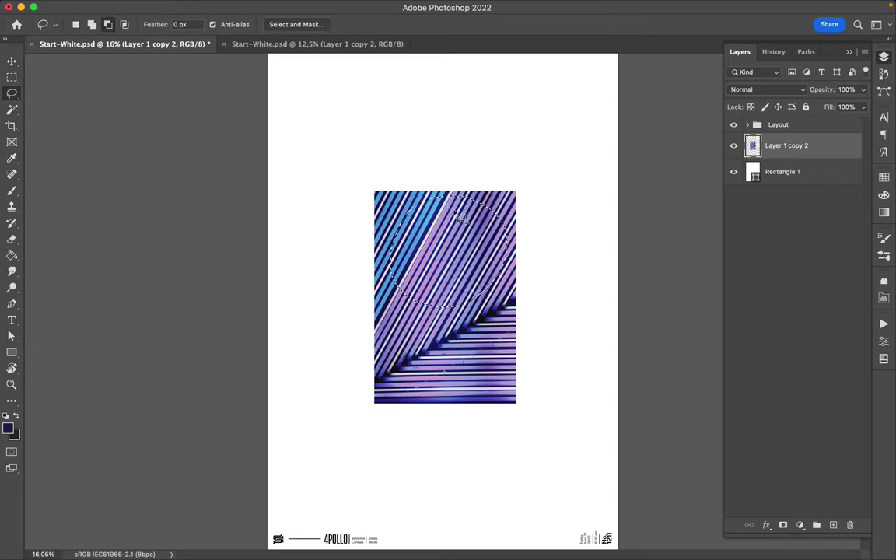
drag(488, 226, 443, 197)
key(ctrl+j)
key(v)
drag(469, 247, 469, 187)
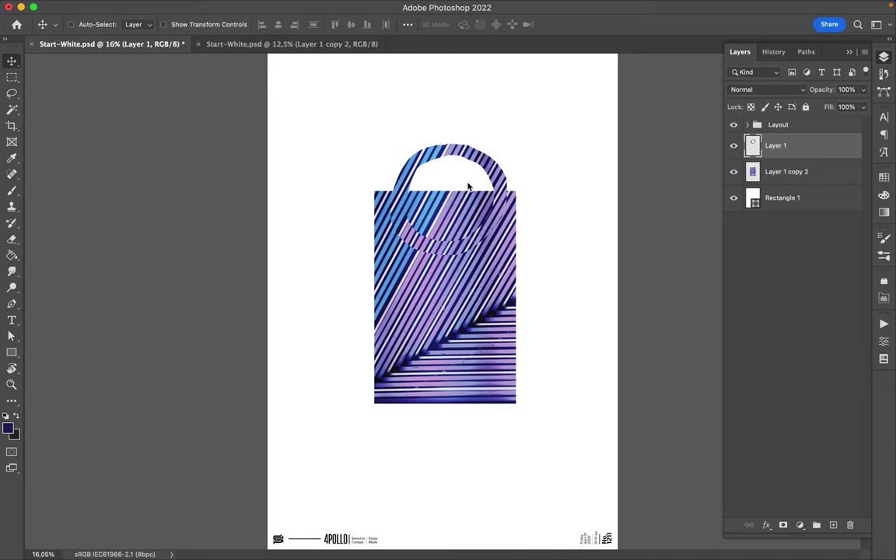
Step: Copy an upper-left striped triangle to a new layer, rotate it about 165° and place it right of the ring
key(l)
drag(439, 190, 435, 198)
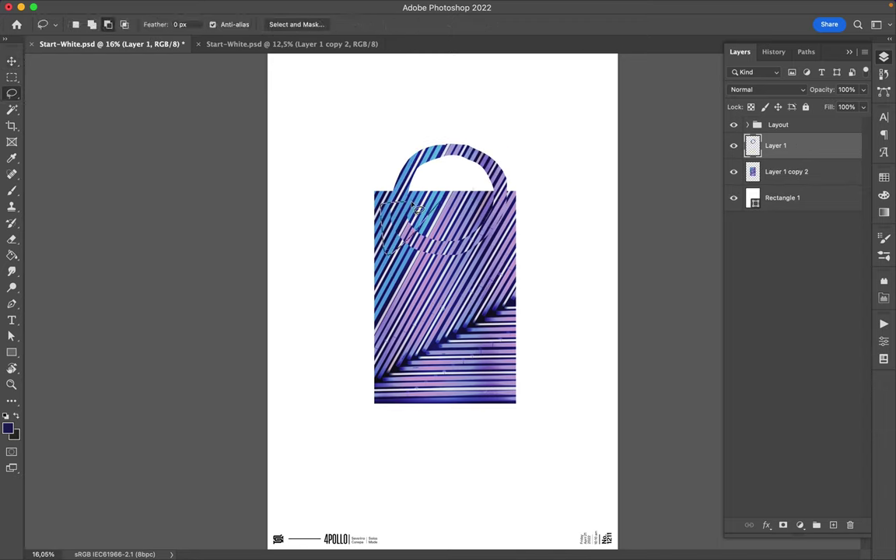
key(v)
key(ctrl+j)
drag(404, 225, 393, 148)
key(ctrl+t)
drag(373, 109, 507, 289)
key(Return)
drag(392, 152, 490, 241)
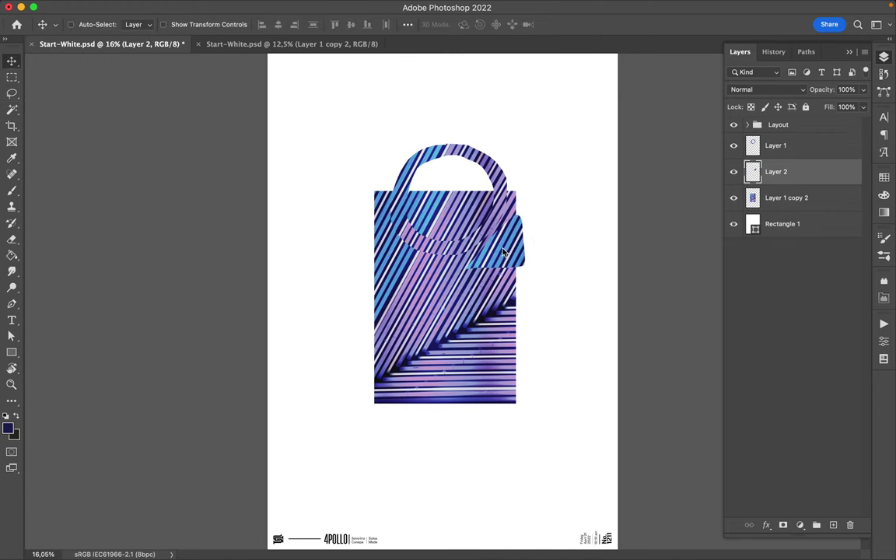
drag(470, 315, 396, 441)
drag(513, 225, 520, 233)
Step: Copy another piece of the striped rectangle, move it above the ring and flip it 180°
key(l)
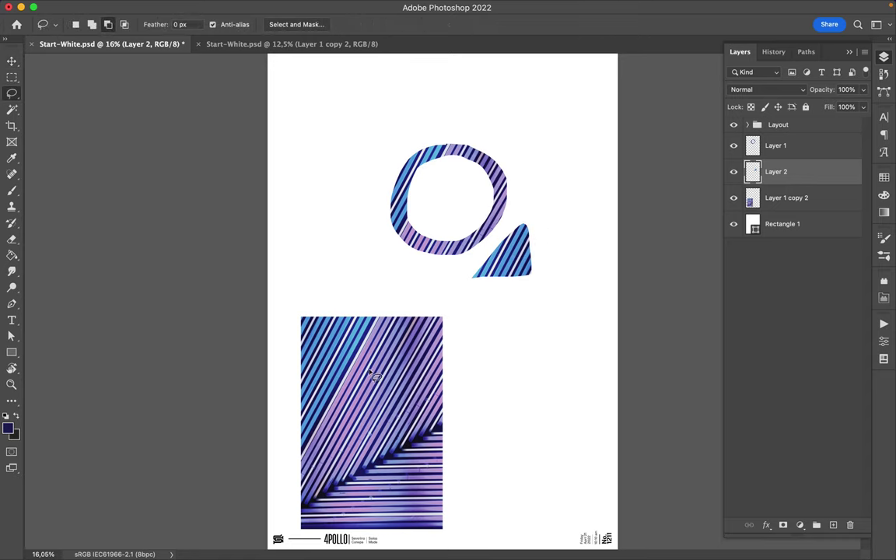
mouse_move(427, 398)
mouse_down()
mouse_move(399, 502)
mouse_move(428, 428)
mouse_move(424, 393)
mouse_up()
key(ctrl+j)
key(v)
drag(392, 455, 403, 140)
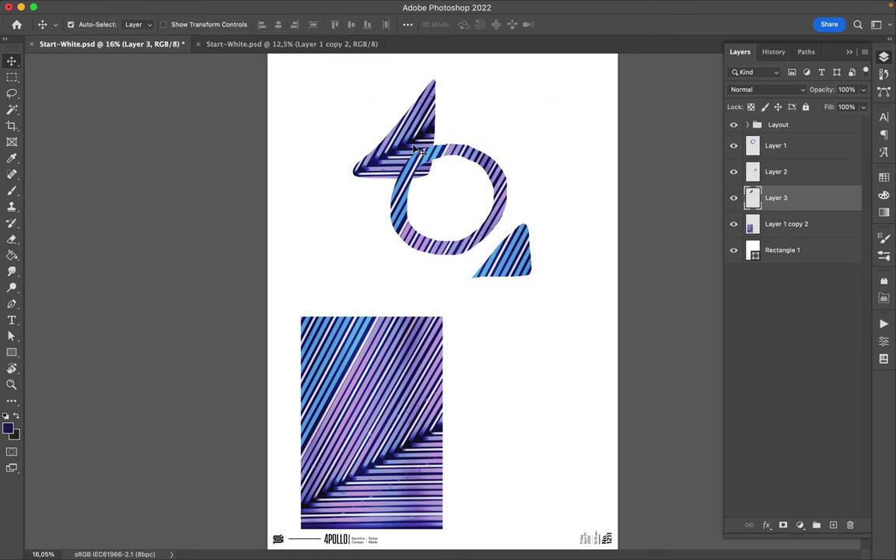
key(ctrl+t)
mouse_move(444, 187)
mouse_down()
mouse_move(413, 131)
mouse_move(398, 160)
mouse_up()
key(Return)
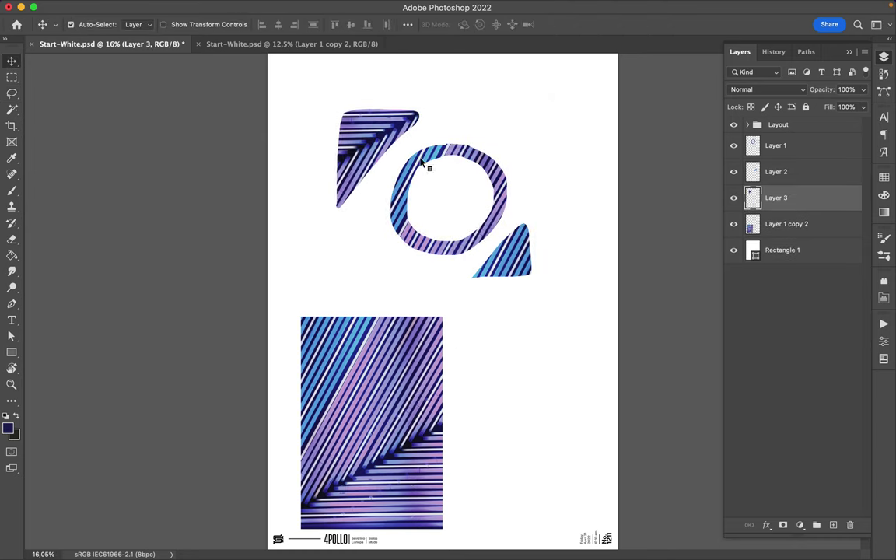
Step: Move the three cut-out layers down together and fit the poster in the window
shift+click(776, 145)
drag(520, 245, 515, 307)
key(ctrl+minus)
key(ctrl+0)
click(410, 365)
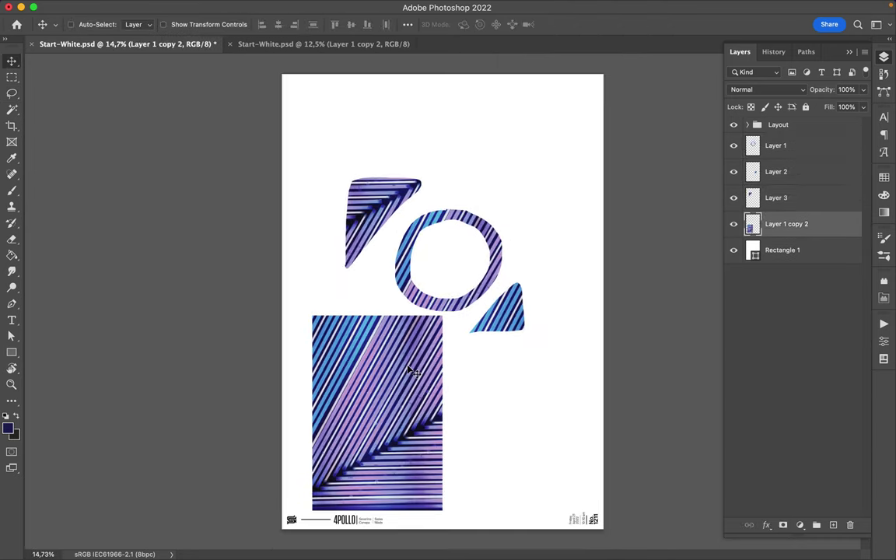
Step: On a new layer, paint a straight purple stroke diagonally across the ring
key(l)
click(832, 525)
key(b)
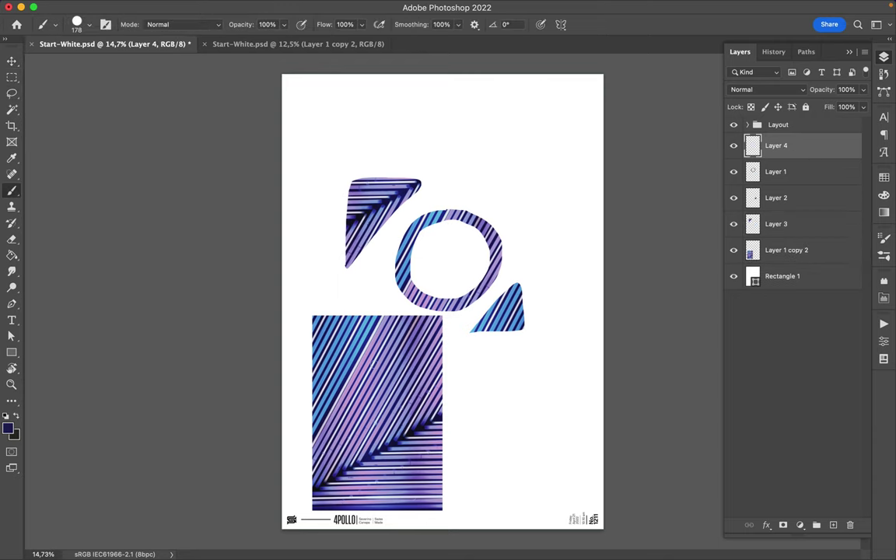
click(883, 177)
click(769, 209)
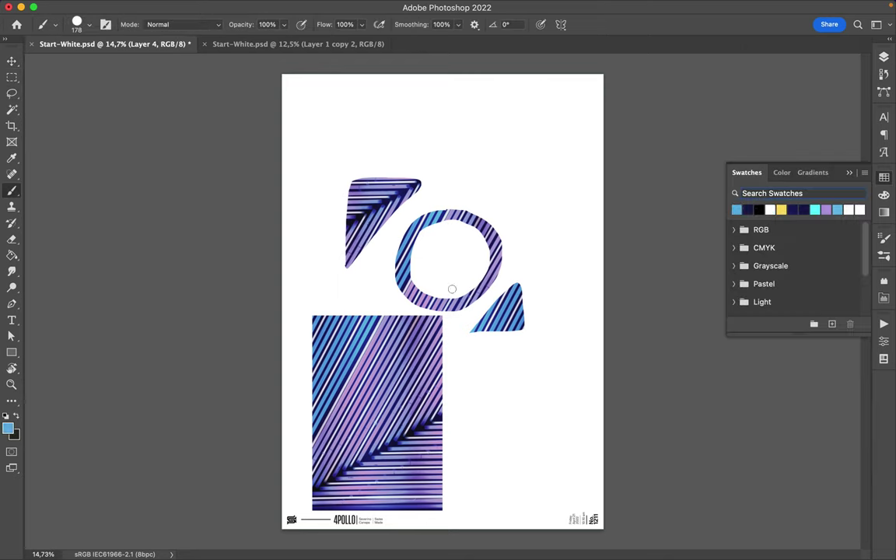
click(826, 210)
drag(366, 372, 515, 137)
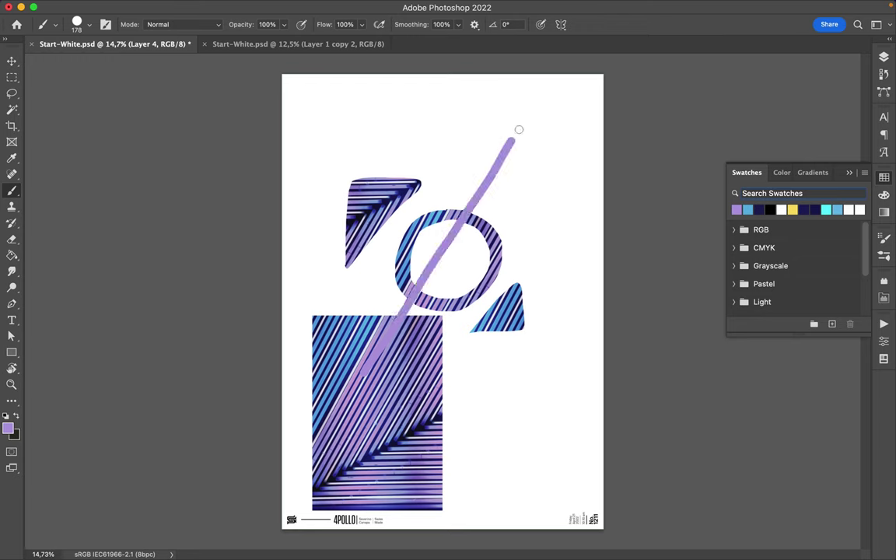
Step: Add a layer mask to the purple stroke layer and reposition the striped rectangle
key(v)
click(884, 56)
click(783, 525)
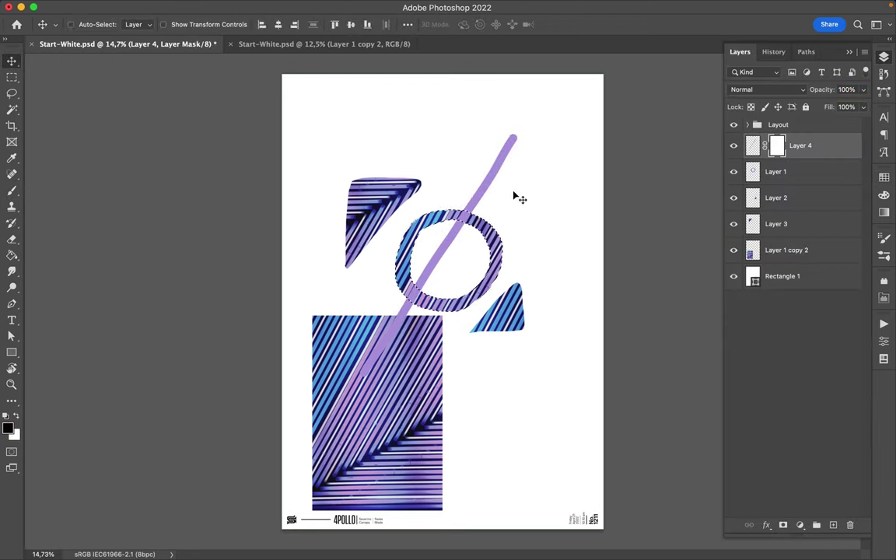
key(b)
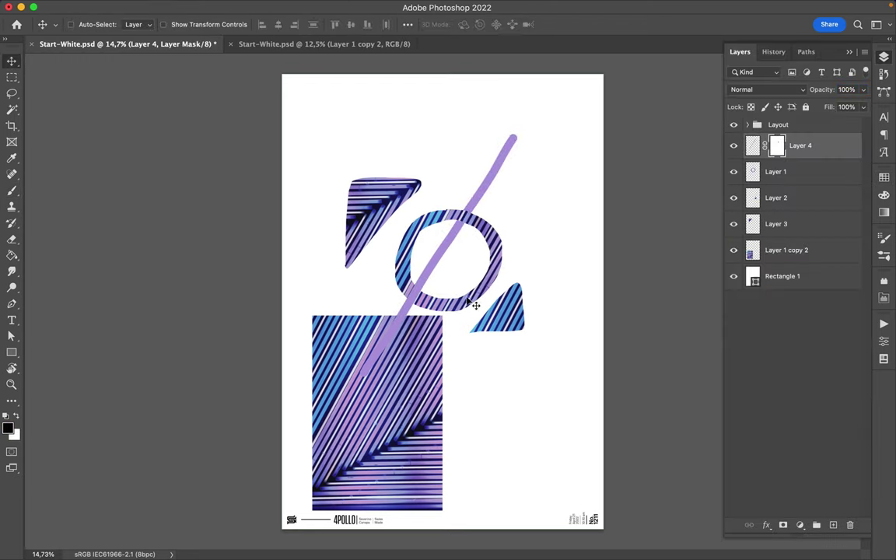
key(v)
drag(431, 315, 551, 353)
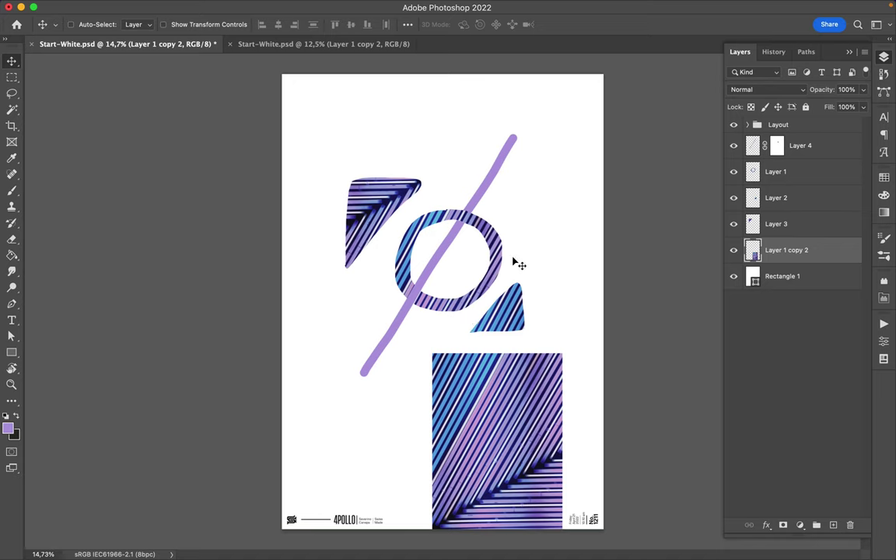
drag(504, 448, 500, 424)
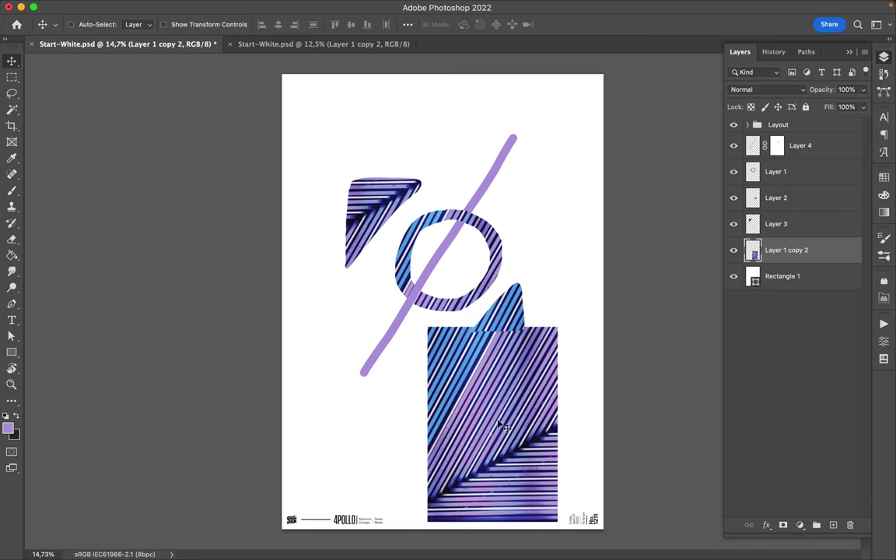
Step: On a new layer, paint yellow inside and around the ring
key(b)
click(884, 194)
click(712, 189)
key(ctrl+shift+alt+n)
drag(426, 233, 416, 261)
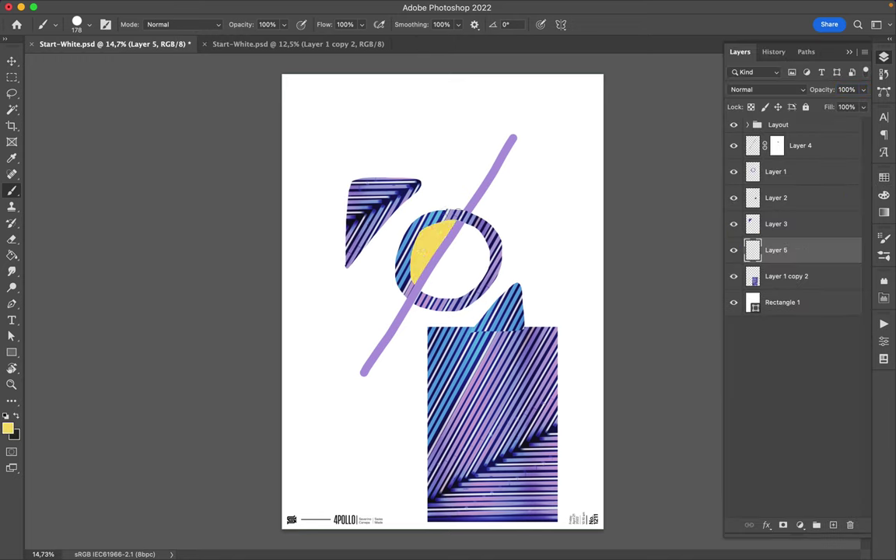
drag(500, 269, 446, 311)
Step: Move the striped rectangle down toward the bottom of the poster
key(v)
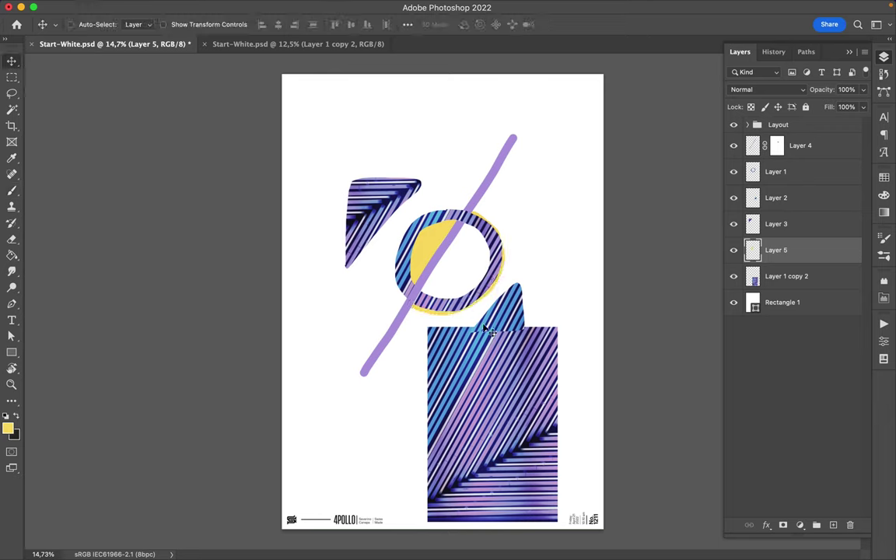
drag(460, 344, 433, 430)
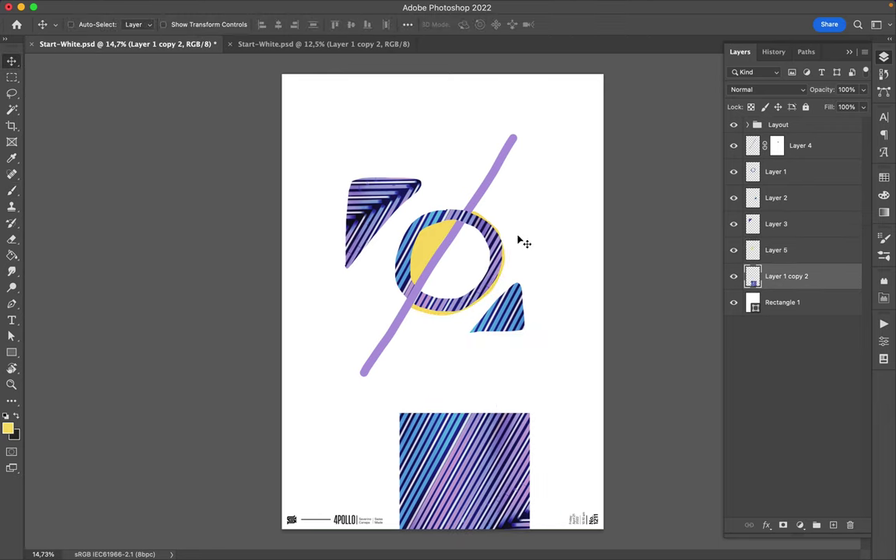
key(b)
click(780, 302)
click(833, 525)
Step: Paint light blue blobs below the ring, across the top and right, and a C-shape left of the ring
click(884, 117)
click(883, 177)
click(814, 208)
right_click(451, 256)
key(Return)
mouse_move(439, 283)
mouse_down()
mouse_move(434, 323)
mouse_move(490, 343)
mouse_move(467, 342)
mouse_move(474, 339)
mouse_move(447, 300)
mouse_up()
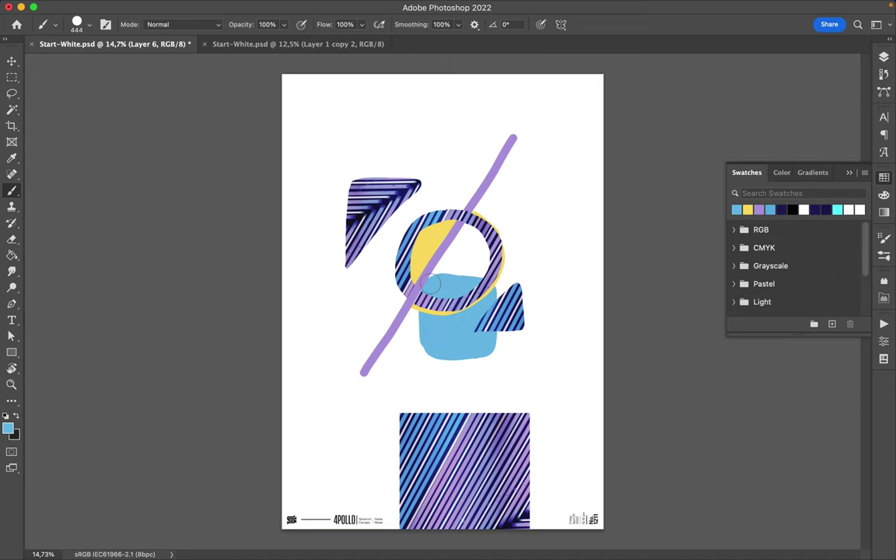
scroll(433, 286, down, 2)
mouse_move(366, 204)
mouse_down()
mouse_move(373, 188)
mouse_move(464, 185)
mouse_move(371, 188)
mouse_move(462, 202)
mouse_move(514, 265)
mouse_move(511, 198)
mouse_up()
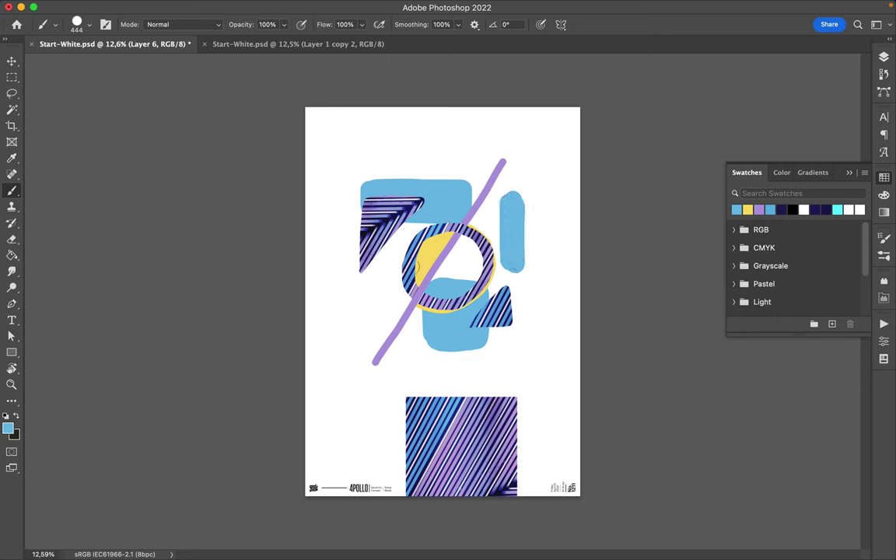
mouse_move(381, 258)
mouse_down()
mouse_move(378, 286)
mouse_move(405, 321)
mouse_up()
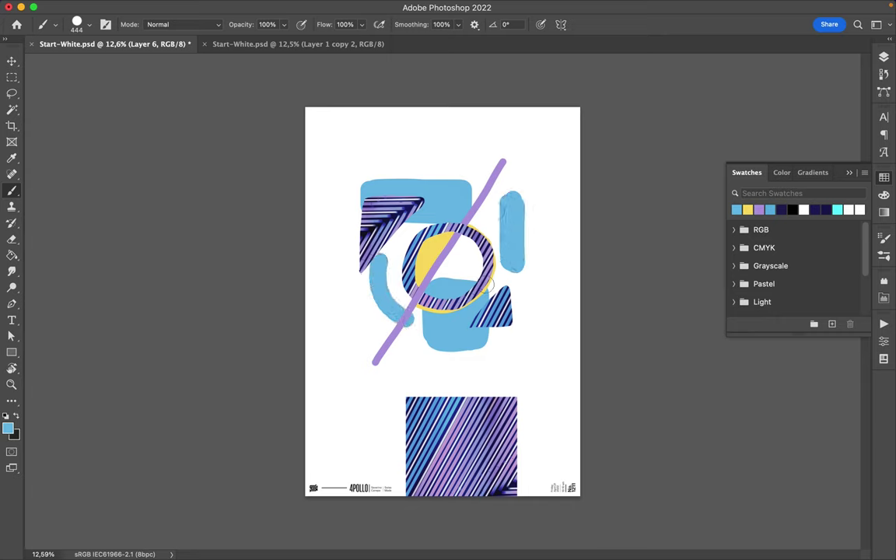
click(781, 209)
Step: With a 15 px dark navy brush, scribble thin outlines around the ring's right and lower edges
right_click(406, 182)
text(15)
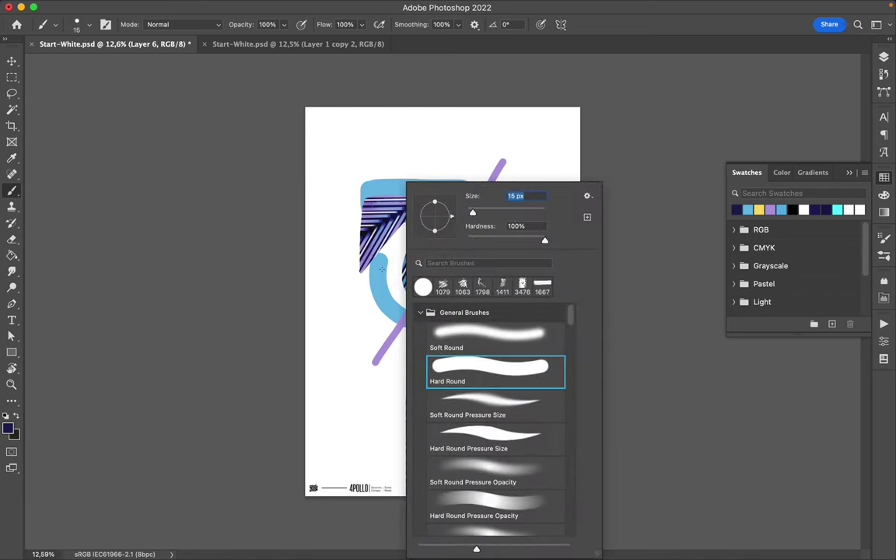
key(Return)
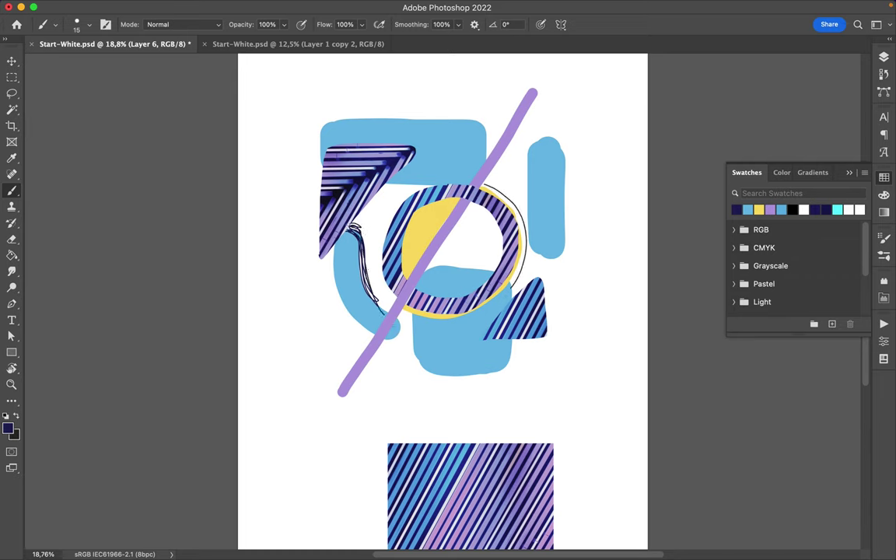
drag(517, 299, 498, 191)
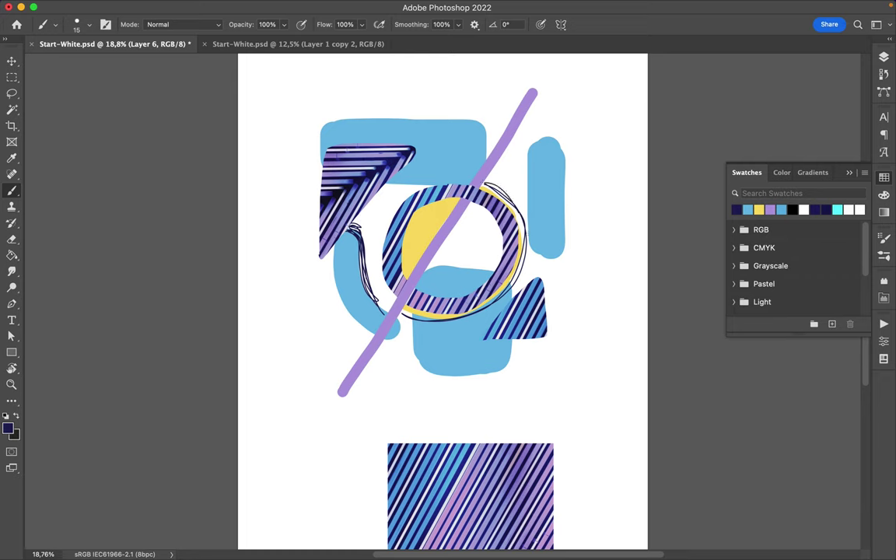
drag(445, 321, 515, 290)
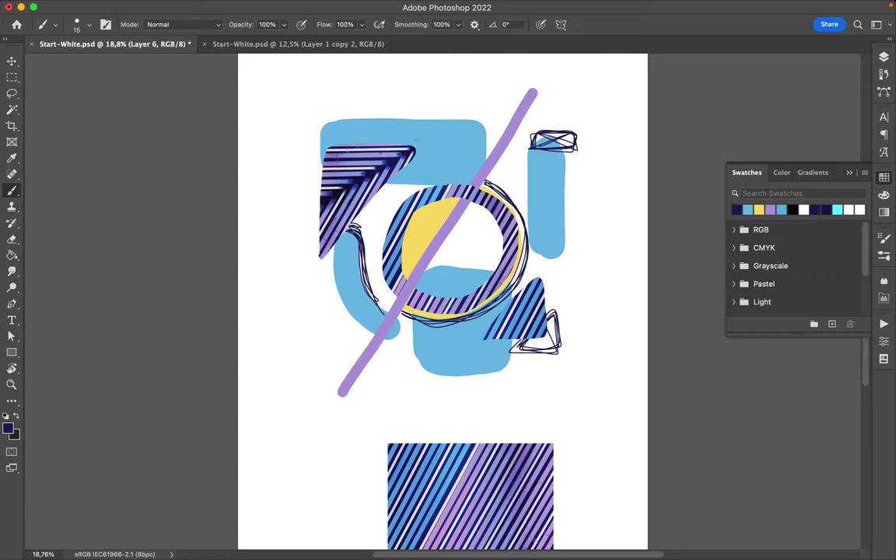
scroll(418, 140, down, 2)
Step: Switch to purple and choose a brush from the Stipple preset folder
click(774, 207)
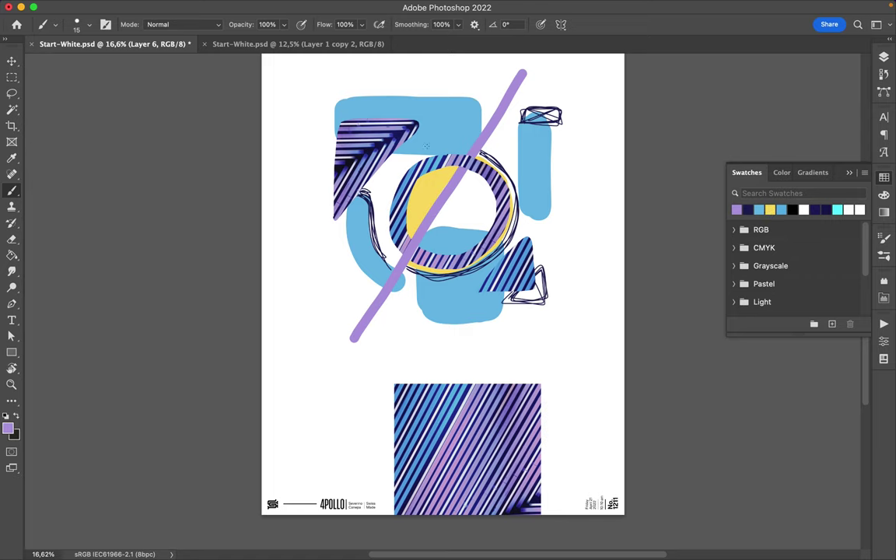
right_click(435, 150)
click(512, 494)
click(523, 380)
click(346, 208)
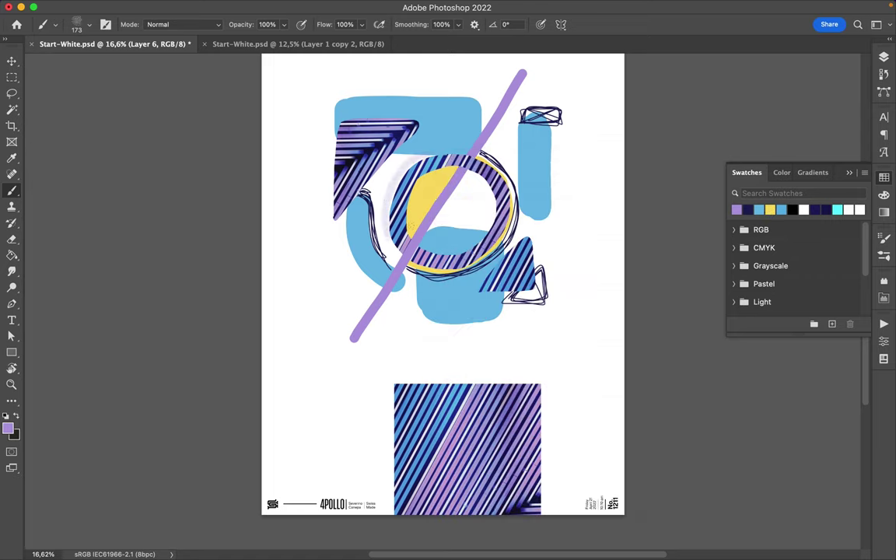
Step: Paint a trial purple stipple patch at the upper left, then undo it
scroll(443, 234, up, 3)
mouse_move(329, 124)
mouse_down()
mouse_move(322, 176)
mouse_move(350, 123)
mouse_move(348, 186)
mouse_up()
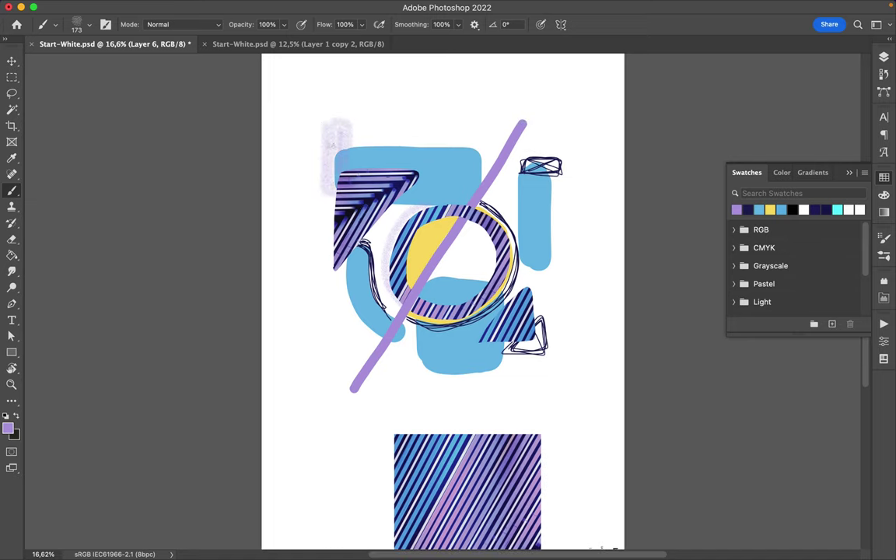
drag(325, 124, 325, 175)
key(ctrl+z)
key(ctrl+z)
key(ctrl+z)
key(ctrl+z)
key(ctrl+z)
Step: Browse the brush presets and stamp a grunge-brush texture on the canvas
right_click(448, 183)
scroll(521, 383, up, 5)
scroll(521, 382, up, 3)
click(471, 329)
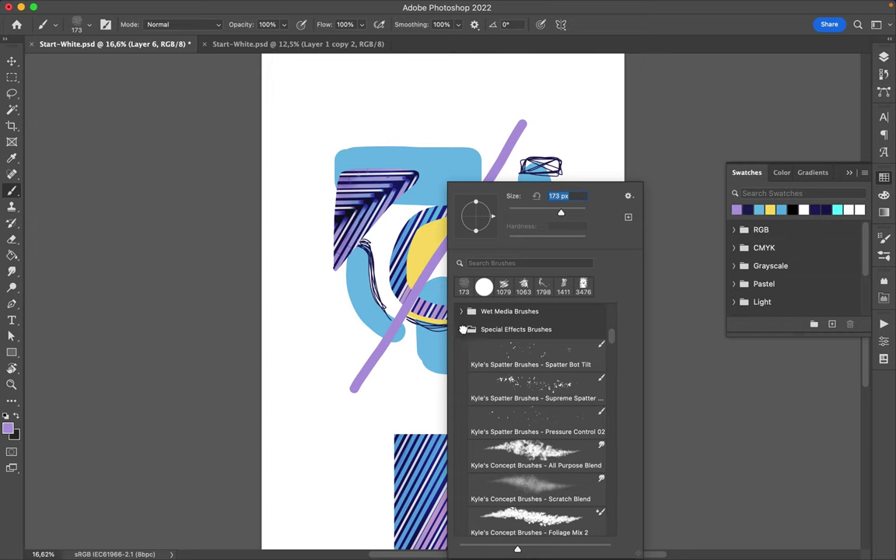
click(464, 332)
scroll(519, 431, down, 5)
double_click(520, 432)
click(460, 179)
Step: Try the Subtle Grunge 10 brush, then settle on a brush from the Strokes folder
right_click(460, 178)
double_click(540, 505)
right_click(465, 266)
double_click(539, 494)
right_click(467, 290)
scroll(543, 406, down, 2)
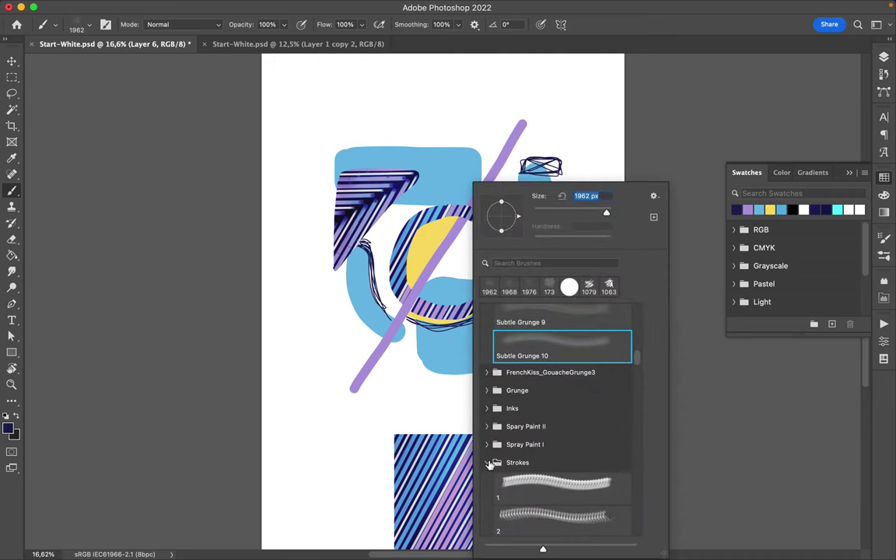
click(487, 461)
click(489, 406)
double_click(552, 516)
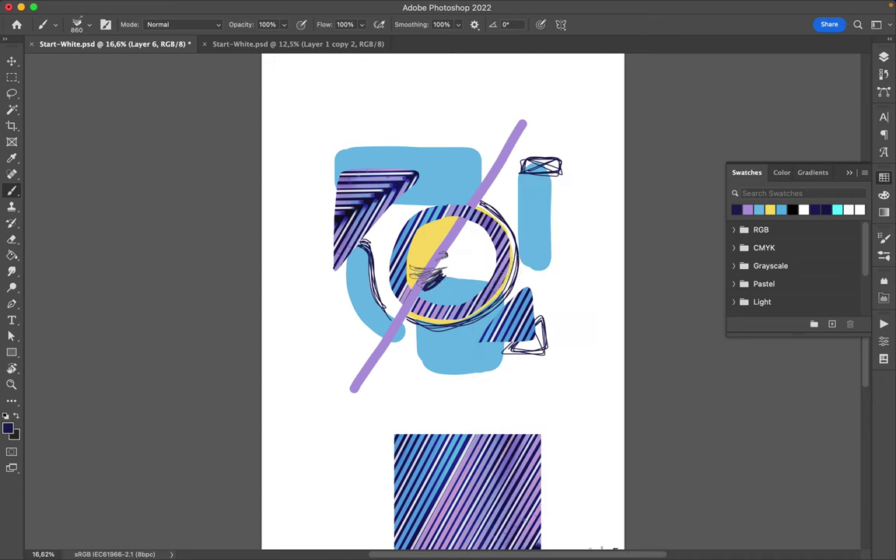
Step: Add a new empty layer and move it to the top of the layer stack
click(883, 57)
click(833, 525)
drag(794, 304, 777, 156)
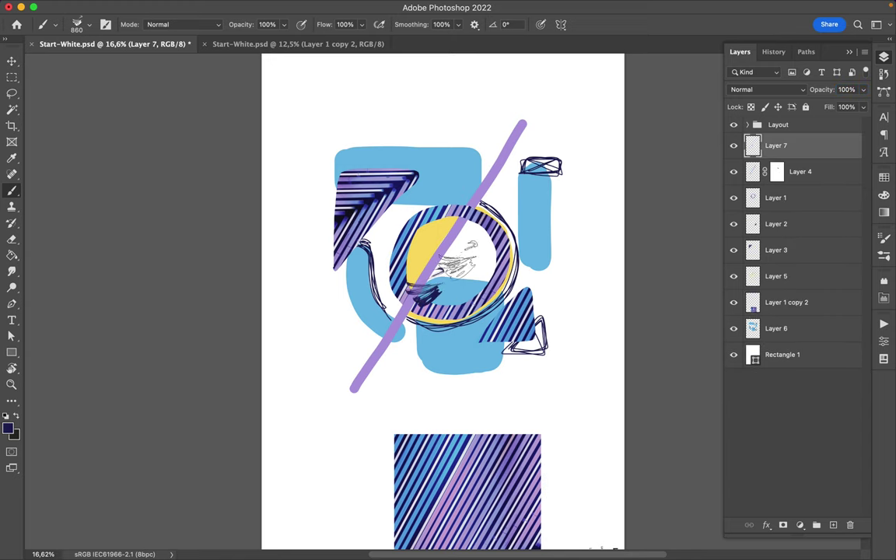
right_click(463, 184)
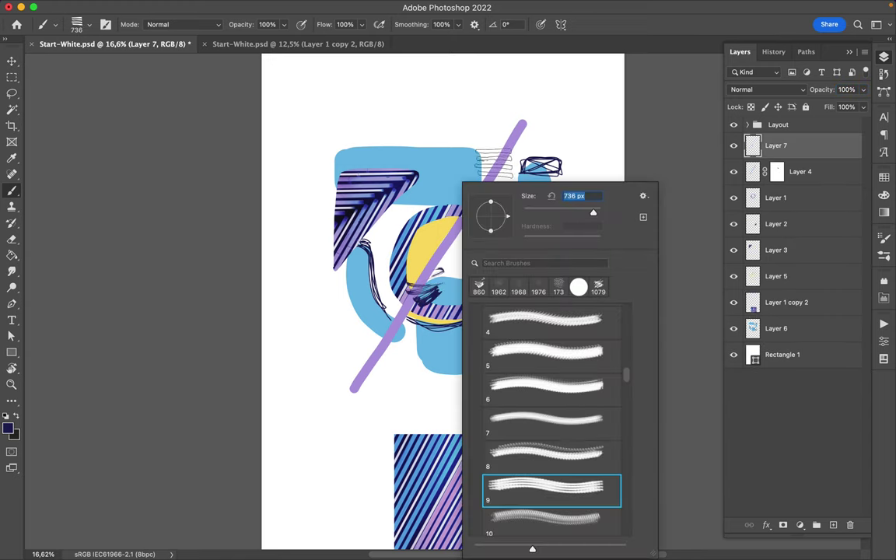
key(Escape)
key(v)
right_click(476, 331)
key(Escape)
Step: Pick yellow, add a new layer above Rectangle 1 and choose the Ink 23 brush
click(883, 177)
click(771, 208)
click(883, 57)
click(782, 380)
click(832, 525)
key(b)
right_click(418, 184)
scroll(495, 435, up, 10)
click(430, 393)
click(477, 428)
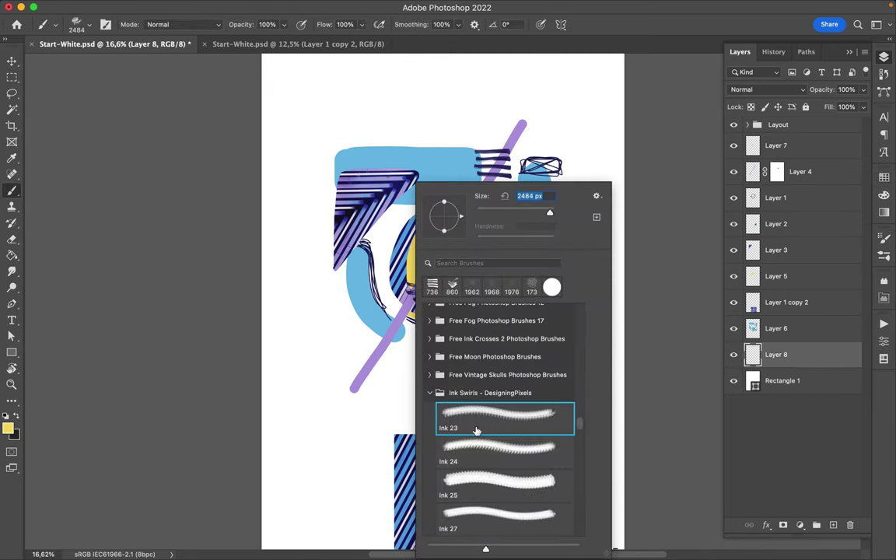
key(Return)
Step: Switch to a 137 px Hard Round brush
key(period)
key(Return)
key(Return)
right_click(520, 184)
click(609, 372)
text(137)
key(Return)
Step: Paint a yellow block at the lower left and a thick yellow arc around the top right
drag(355, 310, 424, 360)
drag(363, 316, 356, 344)
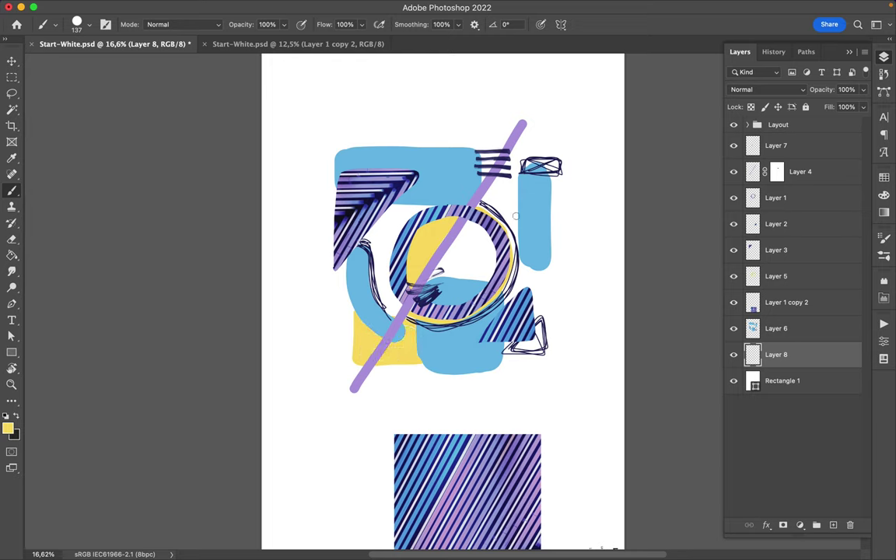
drag(488, 137, 557, 154)
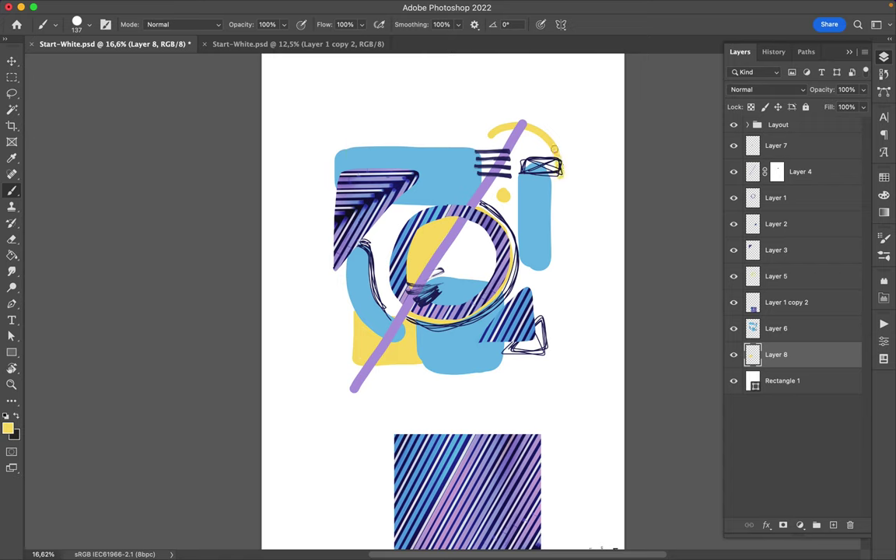
drag(490, 137, 551, 149)
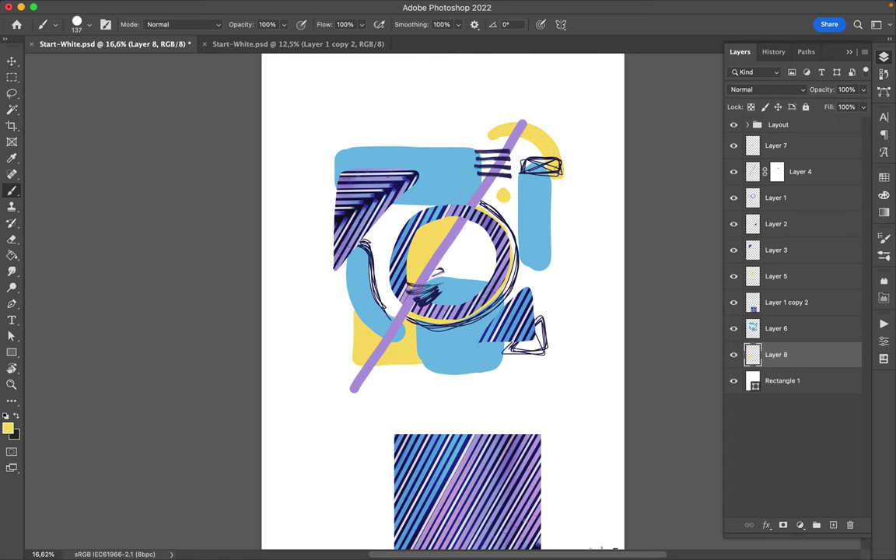
right_click(357, 353)
Step: With a 46 px brush, paint two thin yellow loops around the lower left and bottom
text(46)
key(Return)
drag(447, 273, 334, 294)
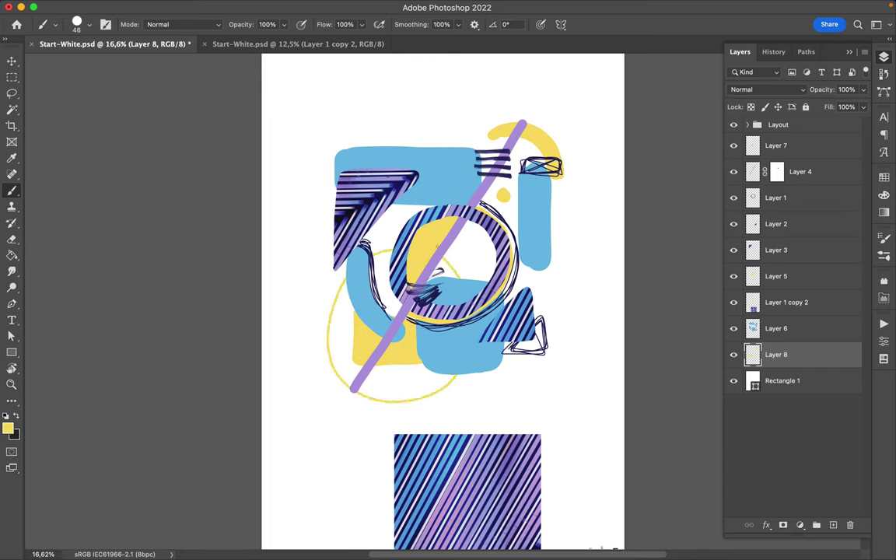
drag(328, 247, 462, 375)
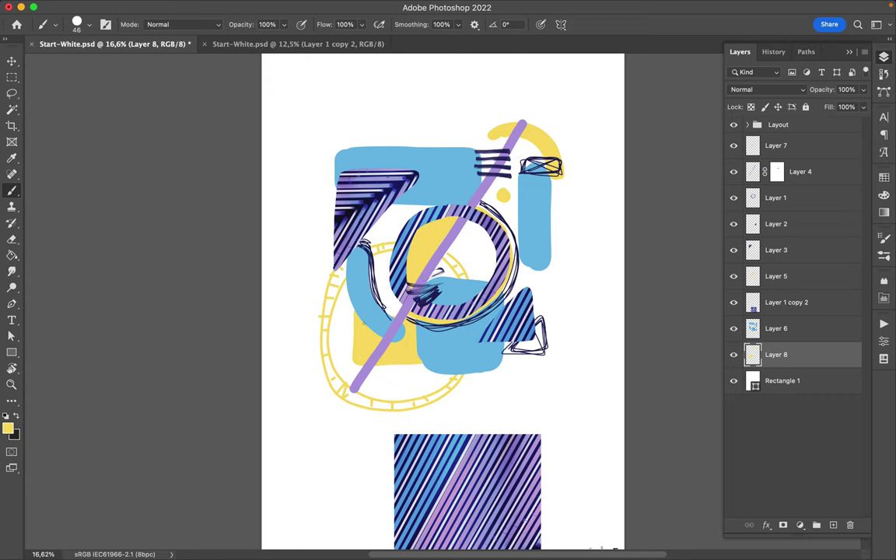
Step: Paint purple strokes up the left side, beneath the blue shape and above the top left
drag(317, 314, 335, 266)
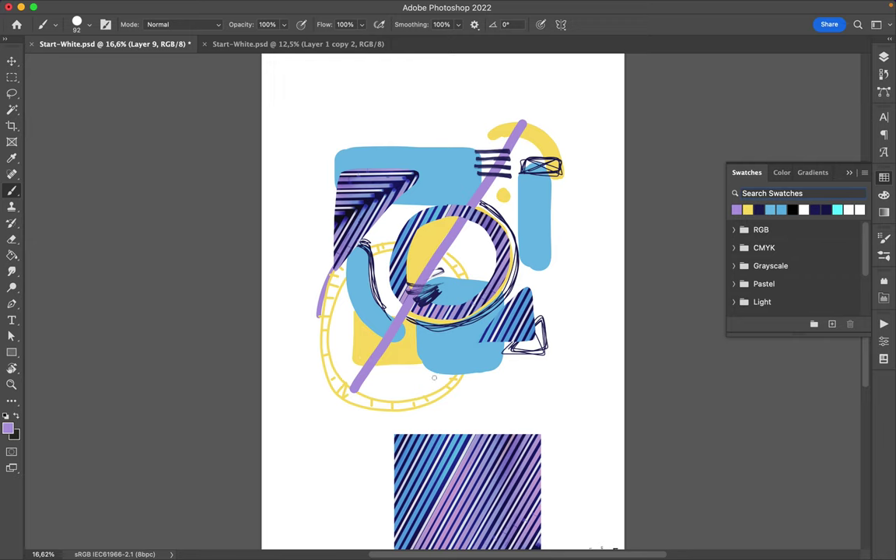
drag(416, 382, 473, 375)
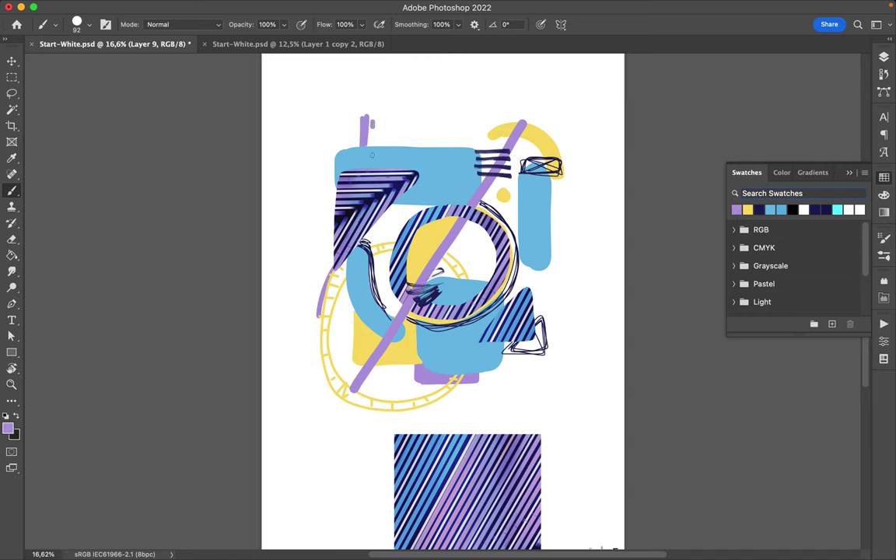
drag(393, 116, 395, 145)
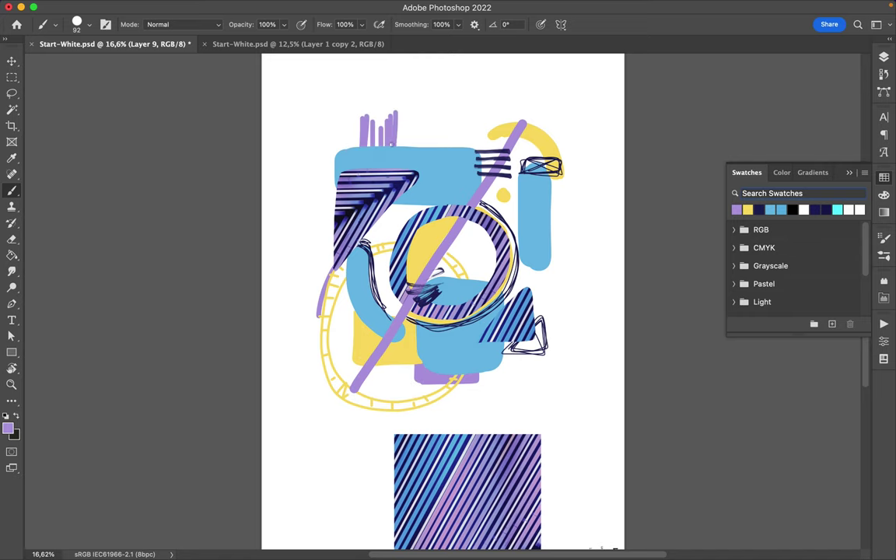
right_click(482, 268)
Step: On a new top layer, stamp dark dust speckles over the circle with a 2500 px wg_dust_particles brush
scroll(570, 409, down, 10)
scroll(518, 353, up, 3)
click(518, 354)
scroll(544, 480, up, 10)
scroll(537, 389, down, 4)
click(502, 334)
click(575, 394)
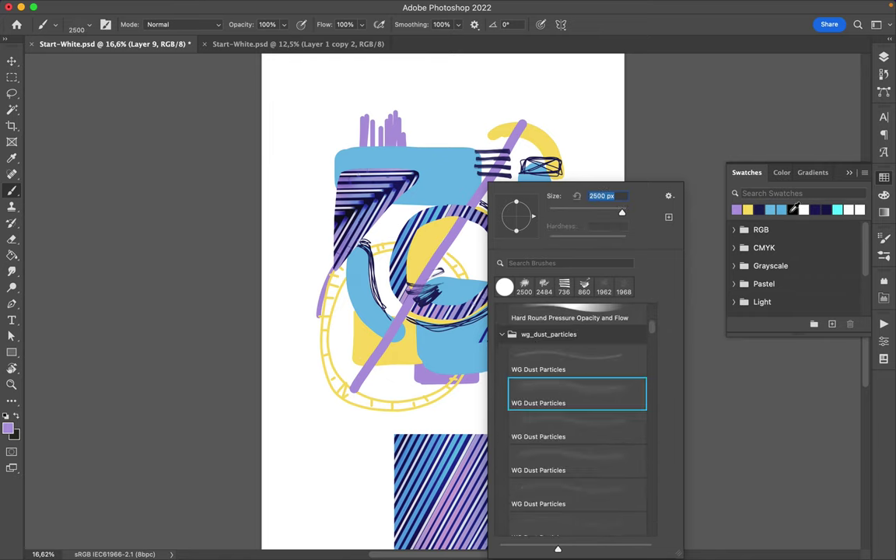
click(883, 57)
click(832, 524)
drag(404, 225, 436, 249)
Step: Switch to a 250 px Wedge Tip marker brush and paint a navy stripe right of the circle
right_click(467, 187)
key(Escape)
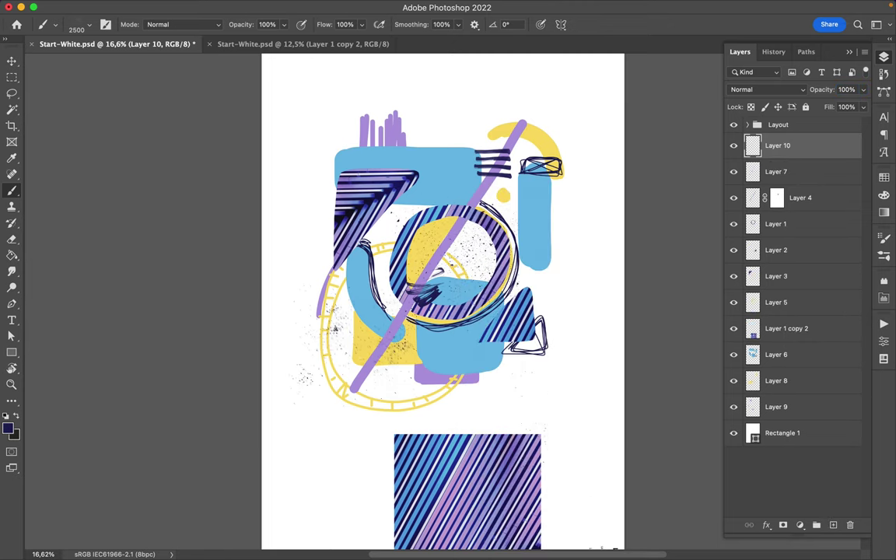
right_click(503, 388)
scroll(591, 373, up, 2)
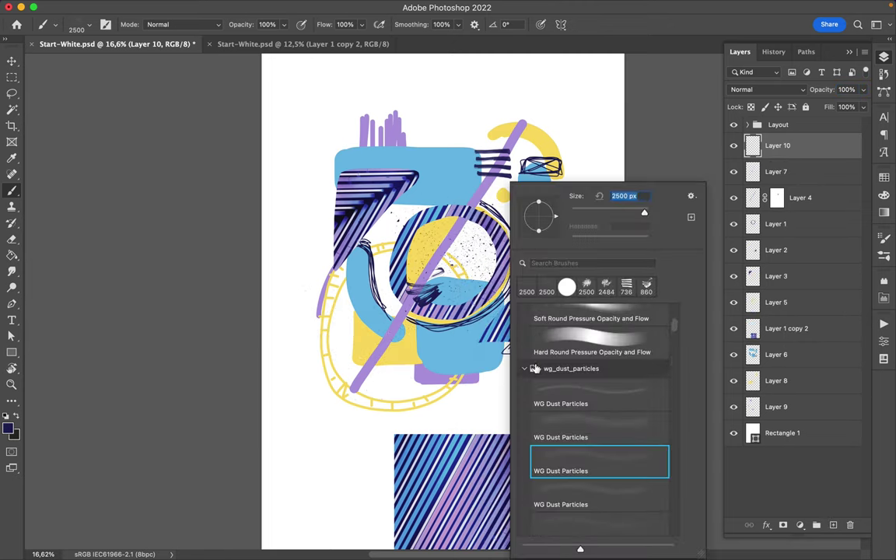
click(524, 368)
click(524, 386)
click(585, 432)
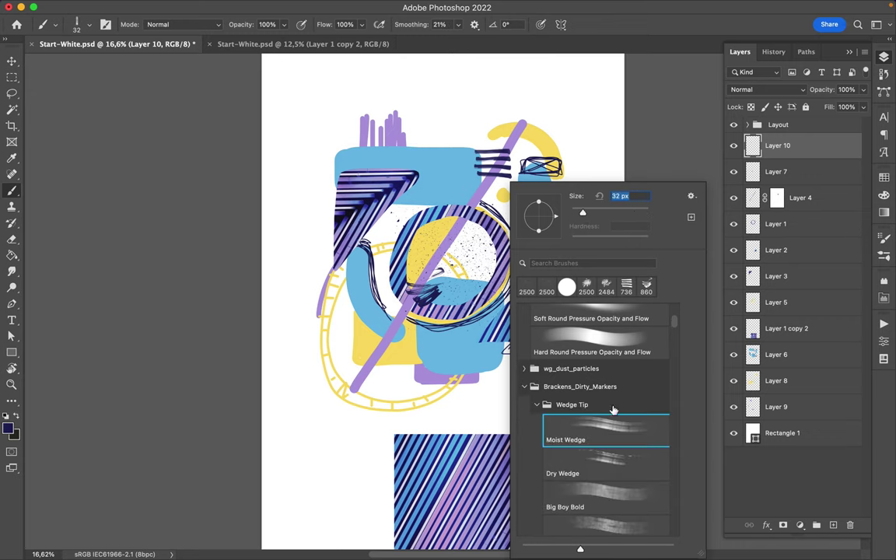
scroll(613, 409, down, 5)
click(614, 467)
key(Return)
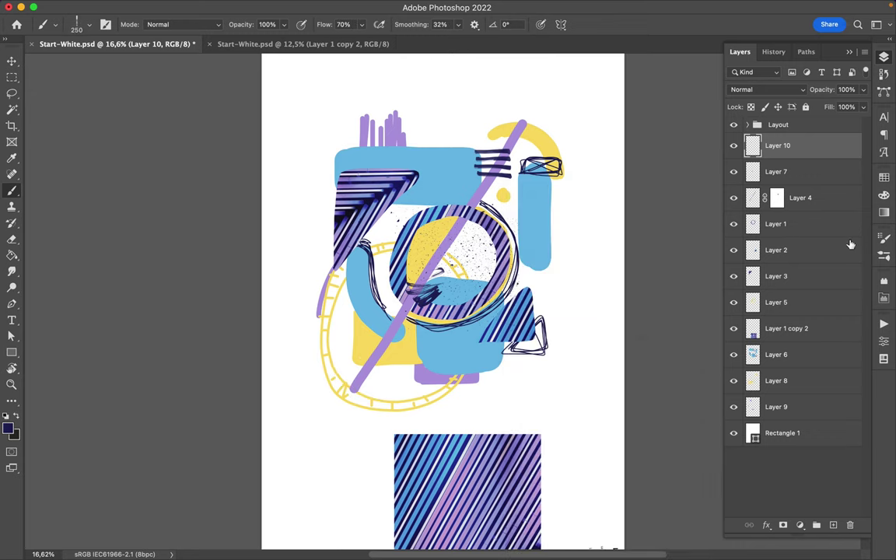
drag(482, 243, 569, 244)
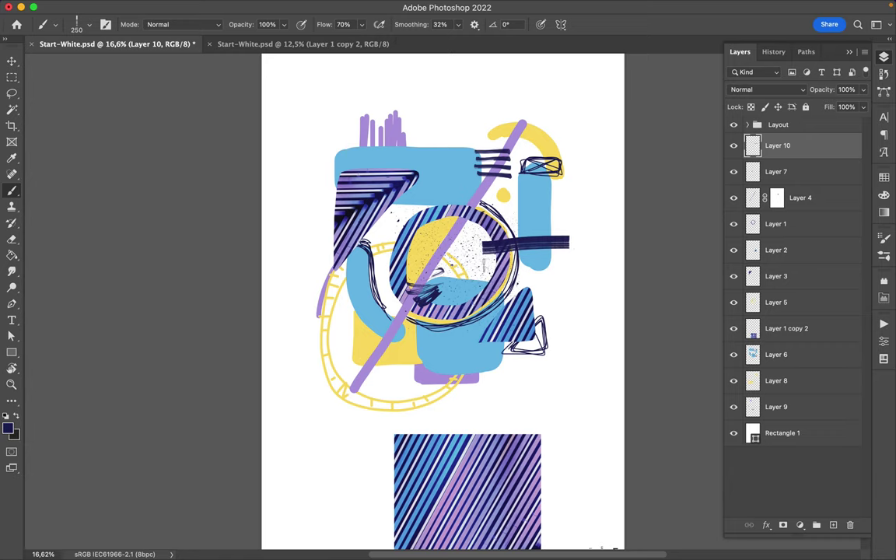
Step: Paint a second and third navy marker stripe right of the circle, then make Layer 9 active
drag(482, 268, 573, 268)
drag(482, 286, 582, 286)
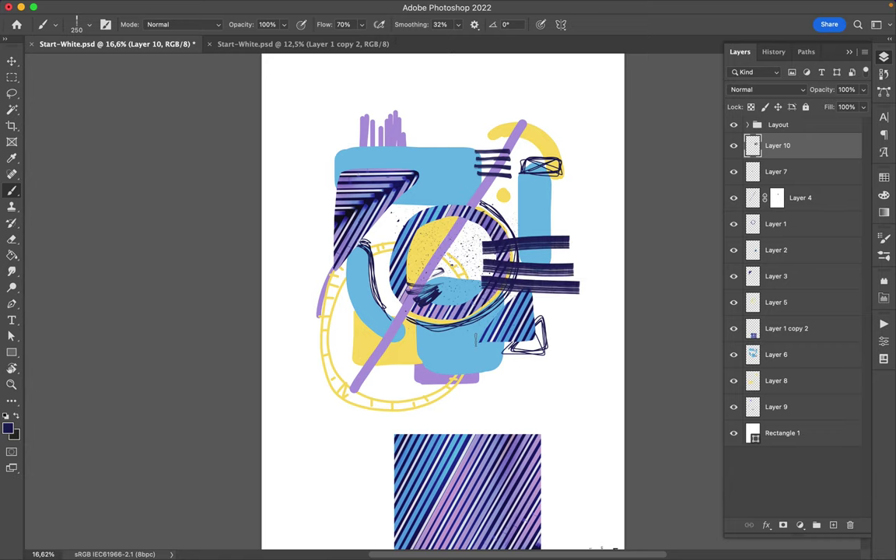
click(793, 407)
Step: Paint a light-blue band and horizontal strokes along the lower-left yellow track
right_click(405, 339)
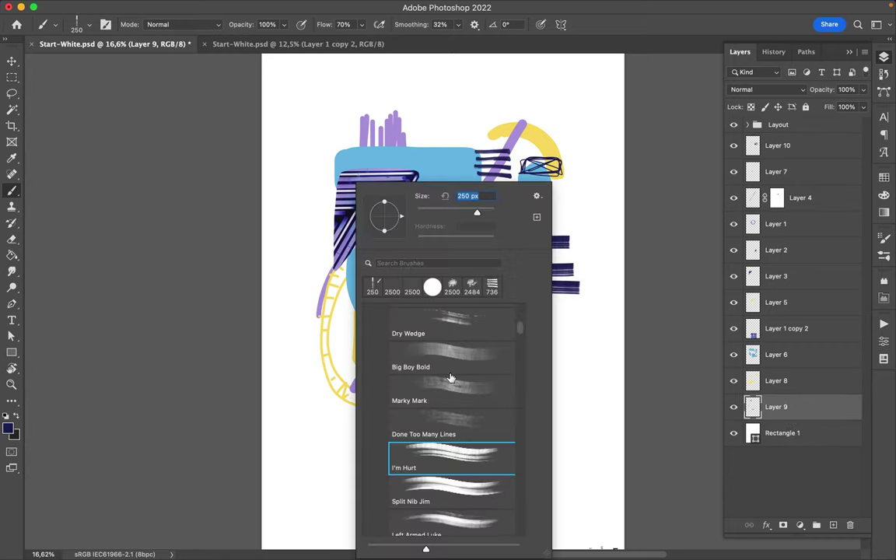
key(Escape)
click(770, 210)
drag(319, 309, 406, 408)
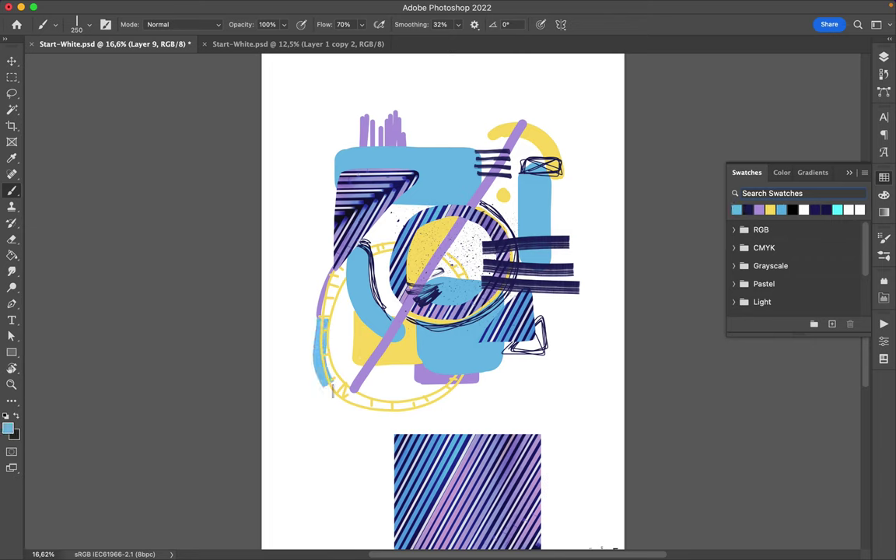
drag(399, 402, 336, 350)
drag(293, 377, 381, 377)
drag(307, 395, 472, 394)
Step: Undo the horizontal blue strokes, retry a light-blue stroke on the lower ring, then undo it
key(super+z)
key(super+z)
key(super+z)
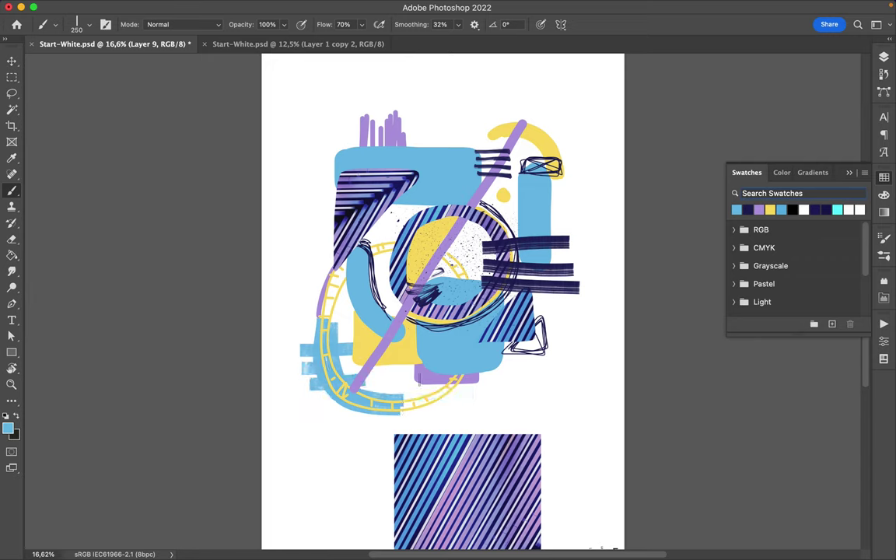
key(v)
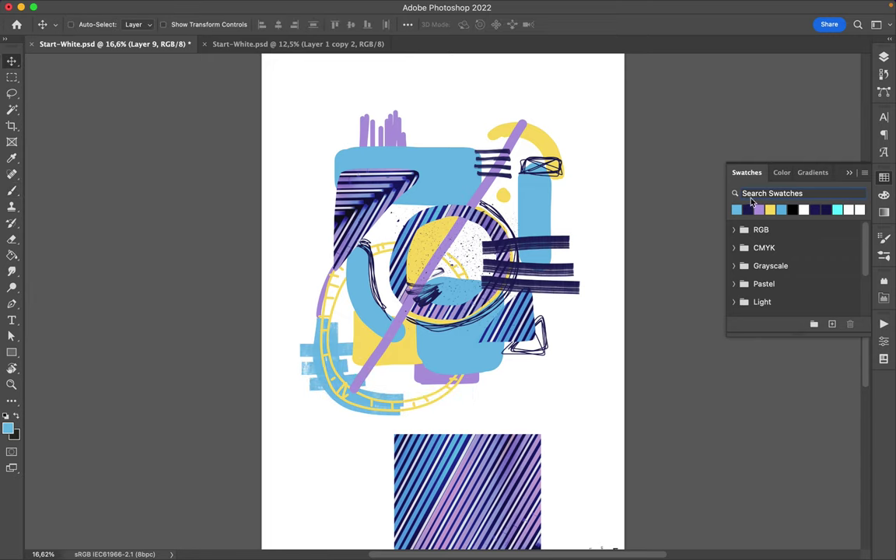
click(883, 56)
key(b)
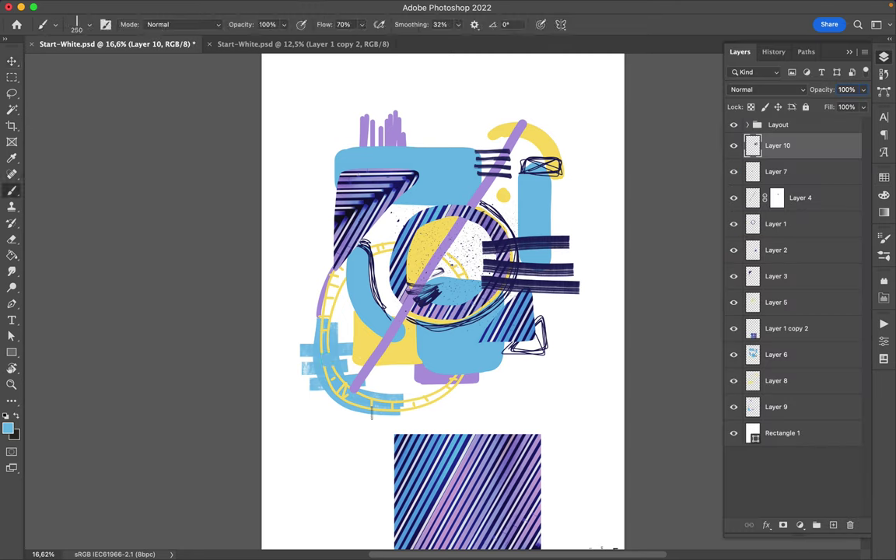
key(super+z)
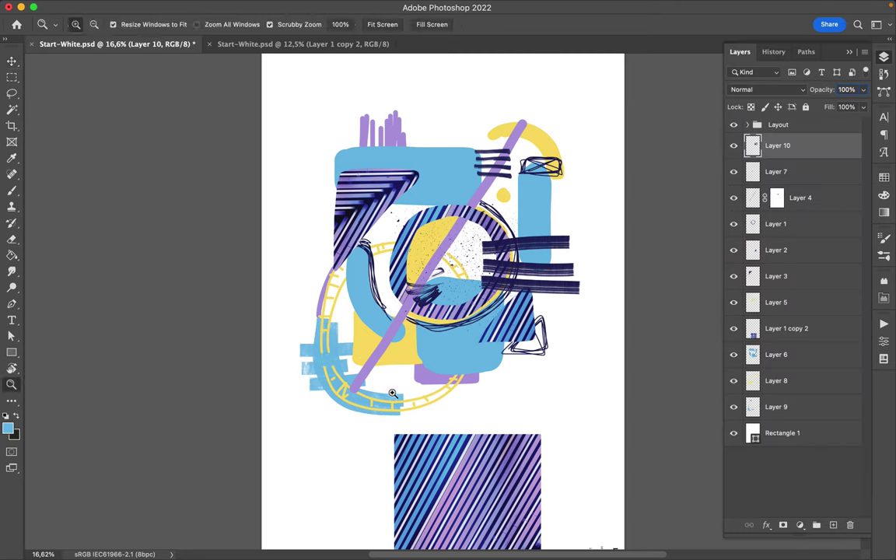
drag(416, 390, 431, 407)
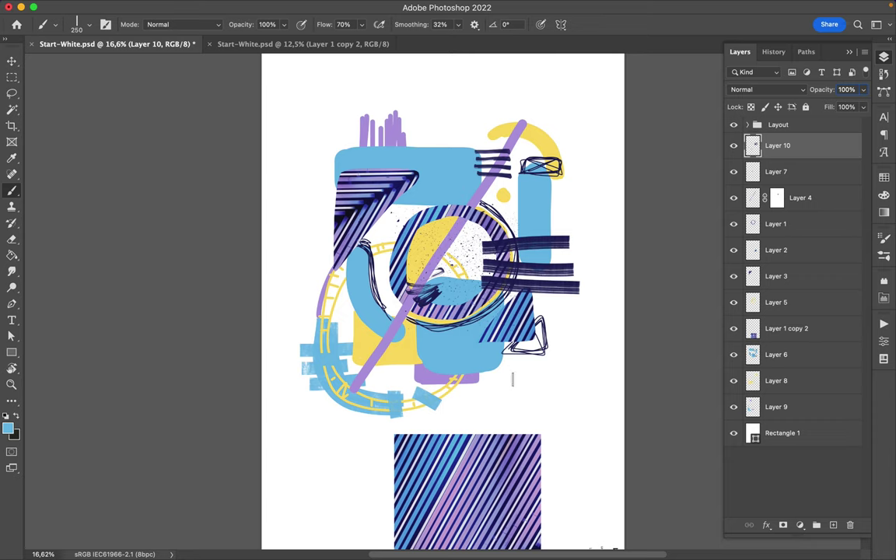
key(super+z)
key(super+z)
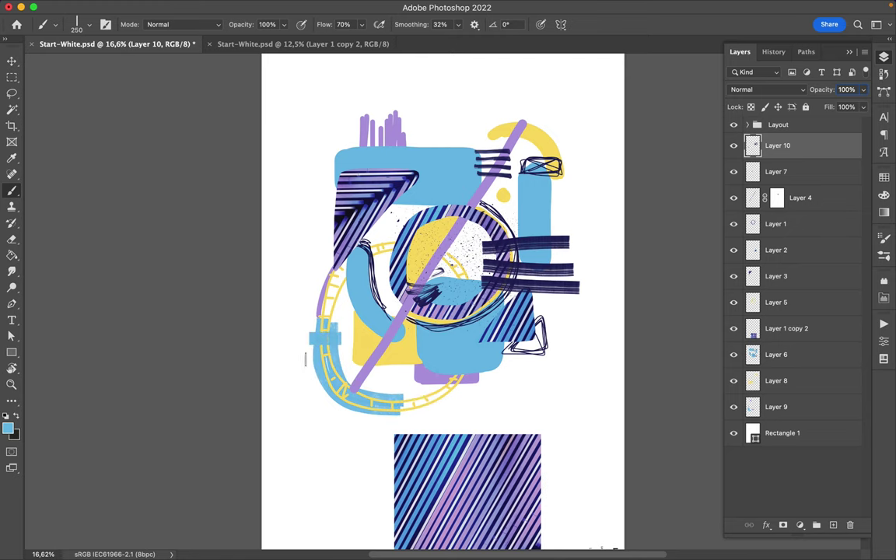
Step: Paint dark navy Washy-brush stripes below the circle and across the upper blue area
right_click(469, 256)
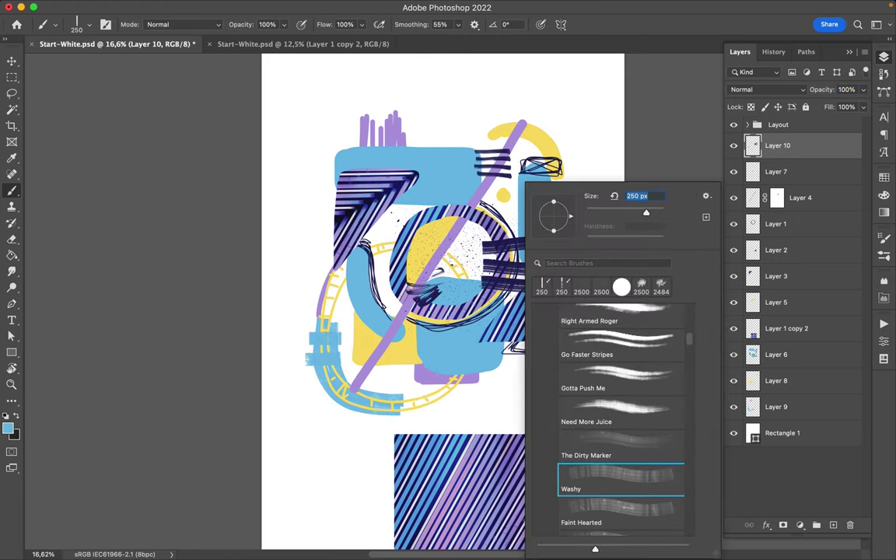
key(Return)
click(884, 177)
click(736, 209)
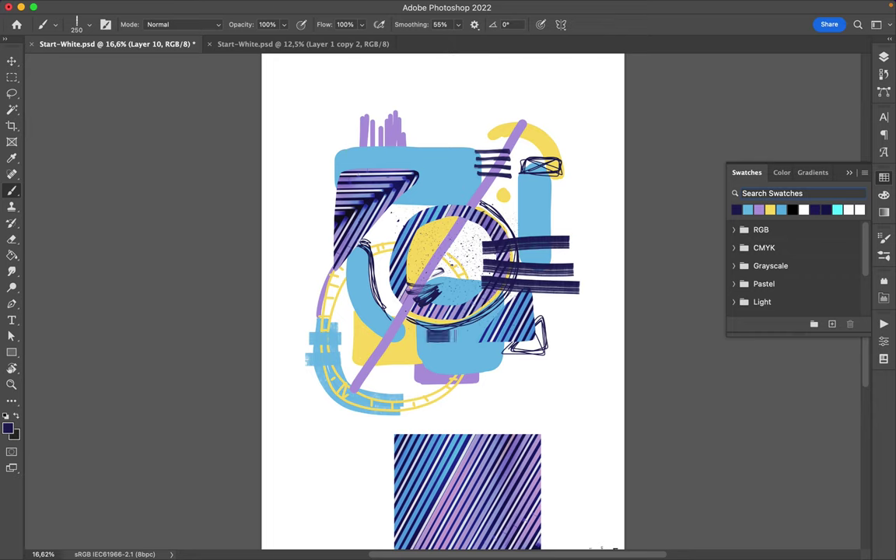
mouse_move(480, 363)
mouse_down()
mouse_move(542, 363)
mouse_move(525, 378)
mouse_up()
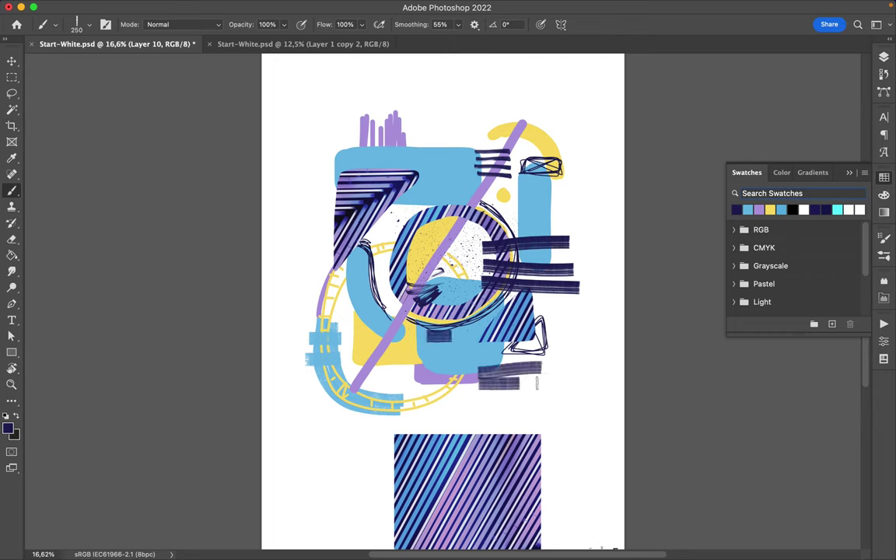
drag(481, 400, 508, 400)
drag(352, 184, 459, 185)
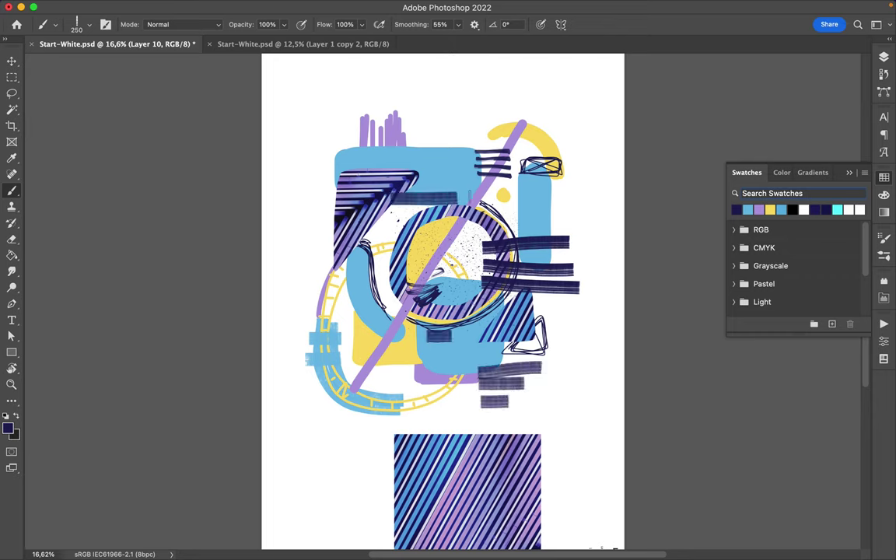
drag(354, 176, 465, 179)
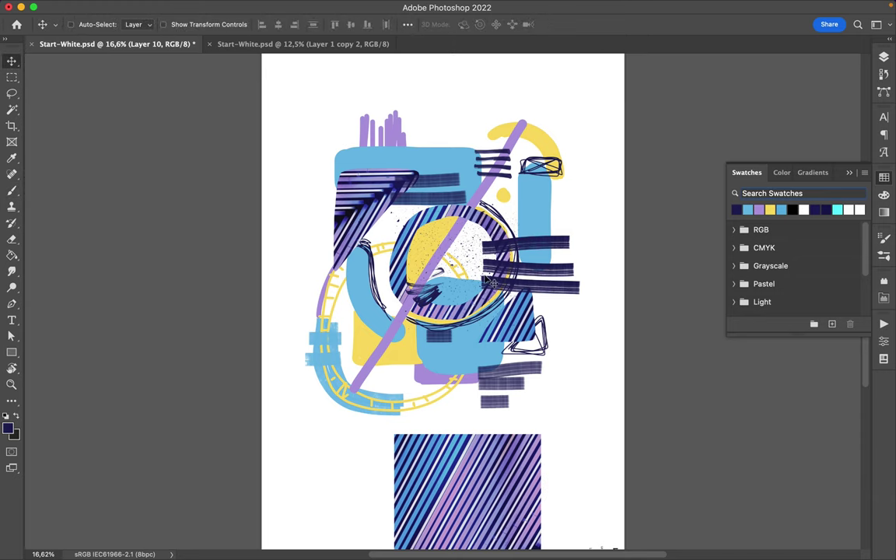
right_click(457, 256)
Step: Draw thin 4 px scribbled loops around the ring's left side and the navy bars
click(535, 212)
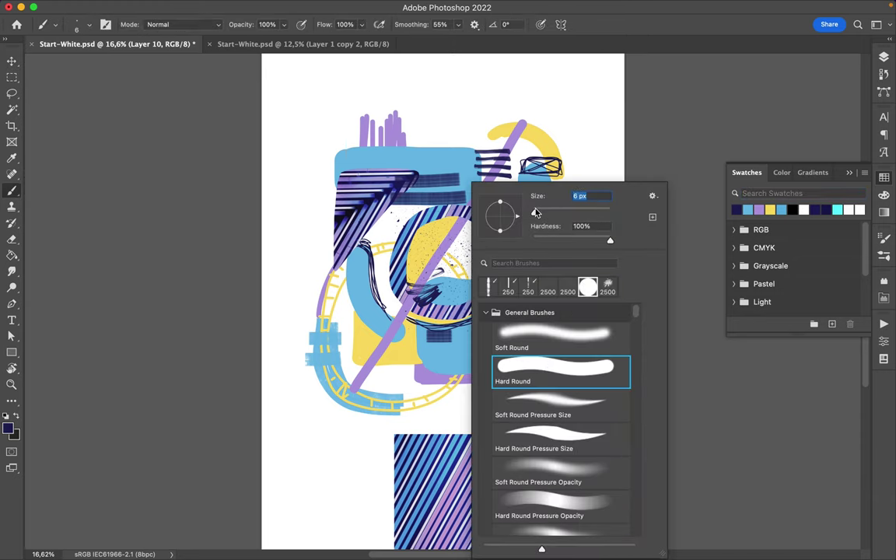
key(Return)
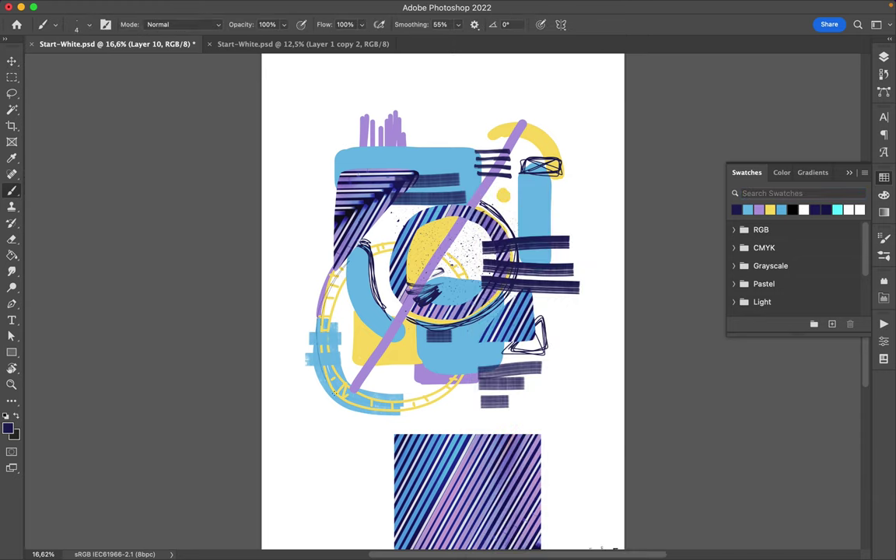
mouse_move(334, 250)
mouse_down()
mouse_move(319, 311)
mouse_move(365, 405)
mouse_move(318, 365)
mouse_up()
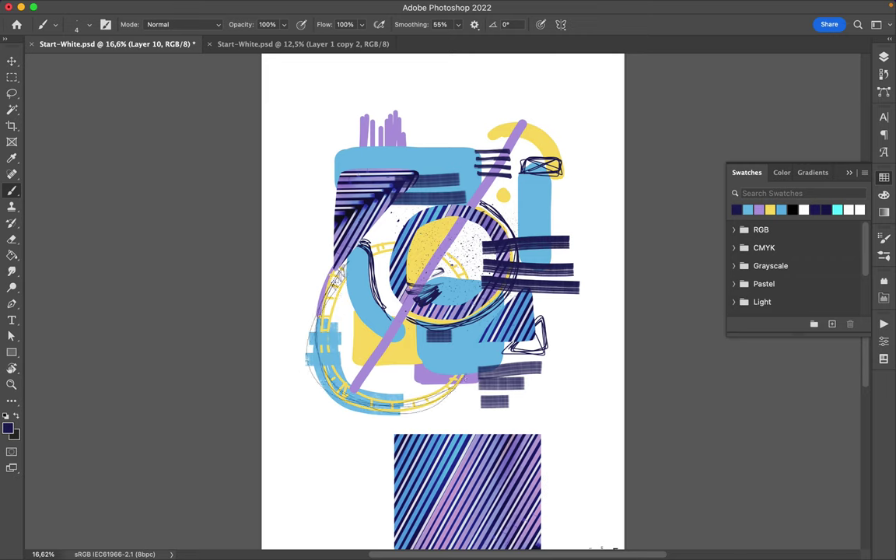
drag(516, 230, 582, 285)
drag(532, 297, 577, 293)
drag(541, 224, 587, 292)
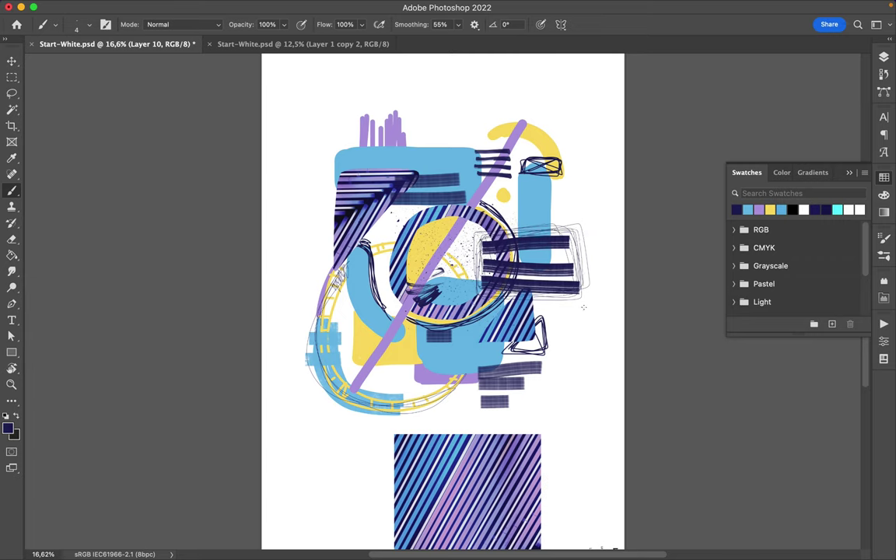
right_click(329, 207)
double_click(399, 370)
Step: On a new layer, draw a dark star scribble at the top-left and scale it down
key(F7)
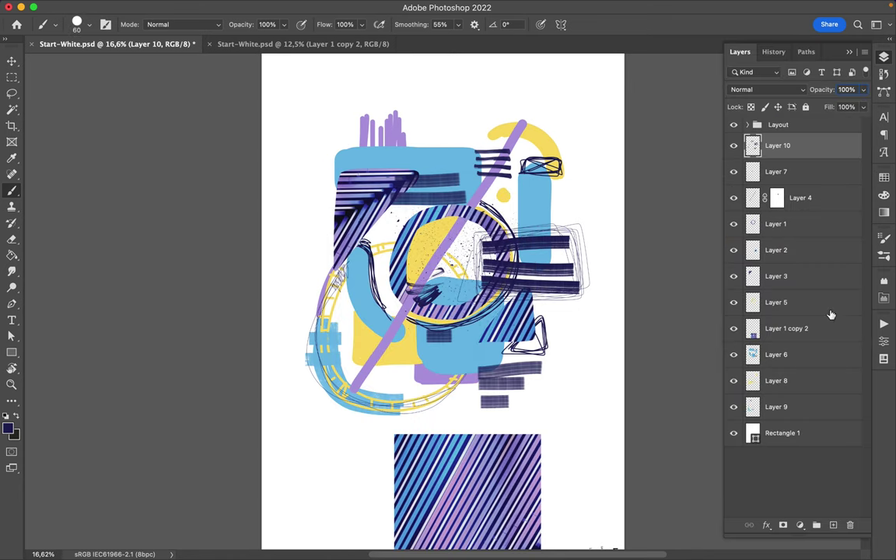
click(831, 311)
key(shift+ctrl+alt+n)
drag(332, 142, 317, 195)
drag(346, 139, 426, 167)
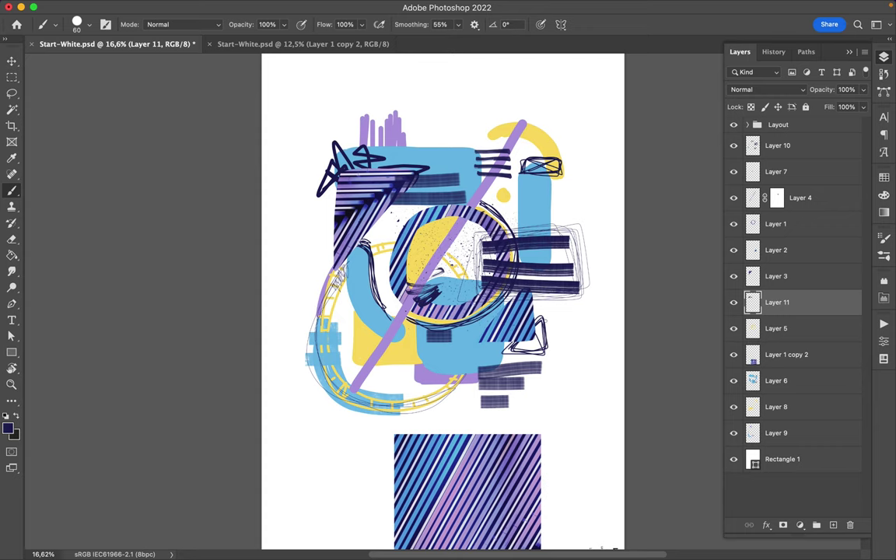
key(ctrl+t)
mouse_move(315, 140)
mouse_down()
mouse_move(342, 149)
mouse_move(359, 179)
mouse_up()
key(Return)
key(v)
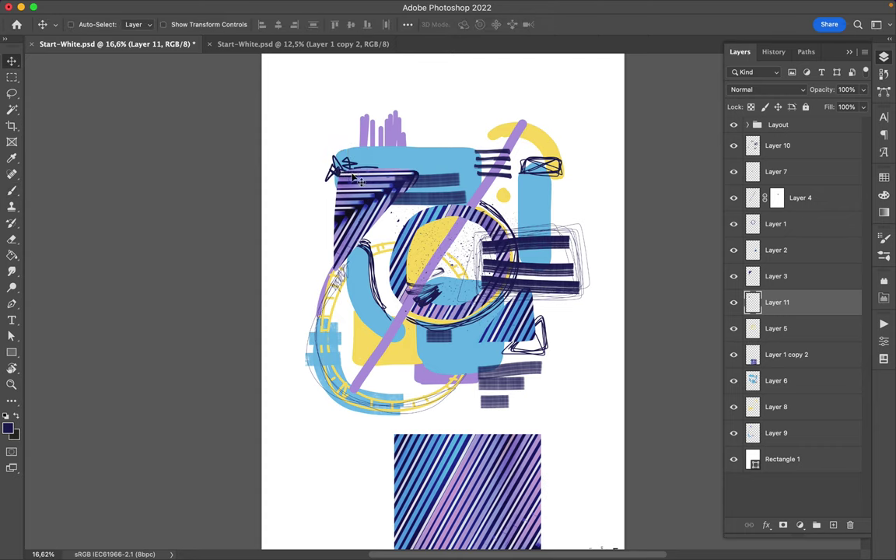
Step: Sample light blue from the artwork and paint a dash and a small loop on a new layer
click(883, 194)
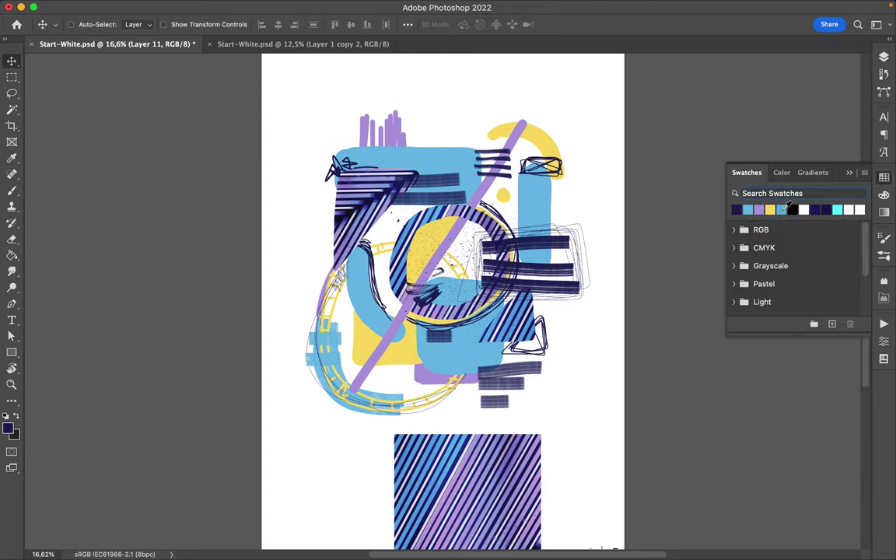
key(i)
drag(385, 451, 366, 467)
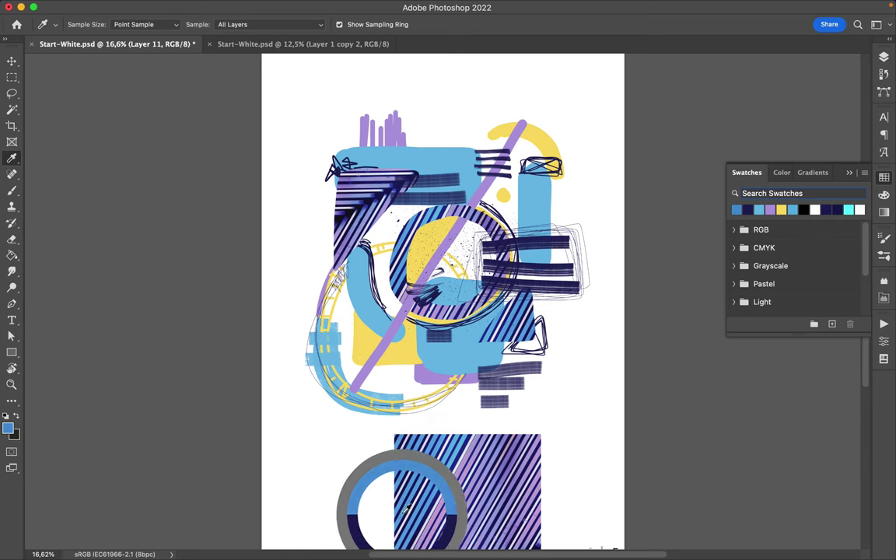
key(b)
click(883, 57)
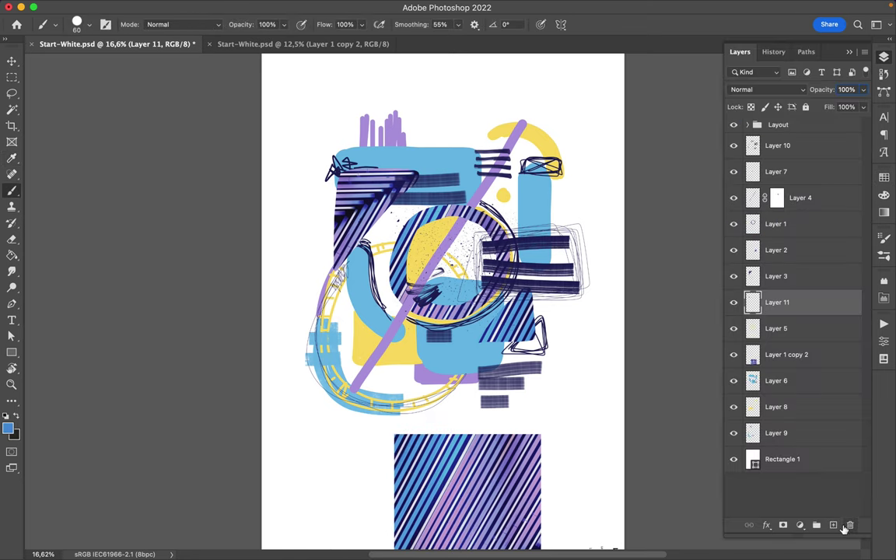
click(833, 524)
drag(450, 241, 490, 241)
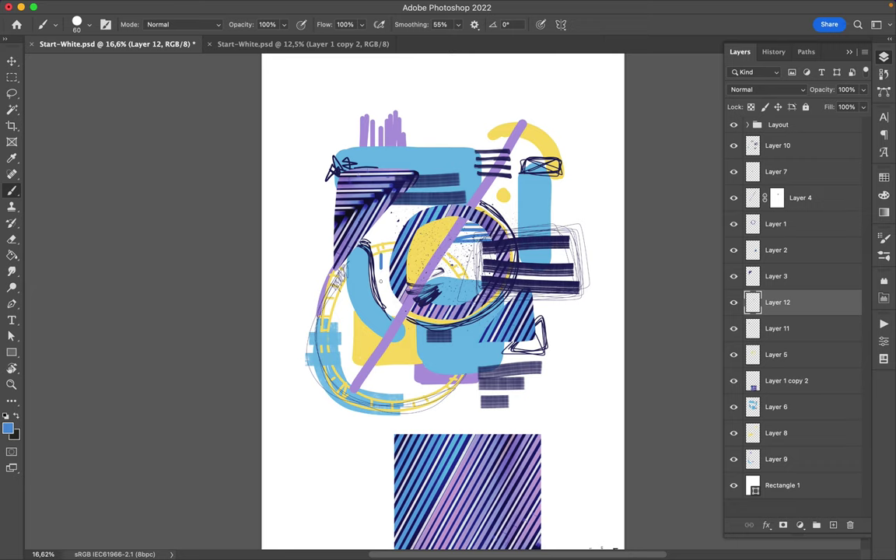
drag(547, 302, 565, 303)
Step: Select Spray Paint brush 2 from the brush presets
right_click(456, 380)
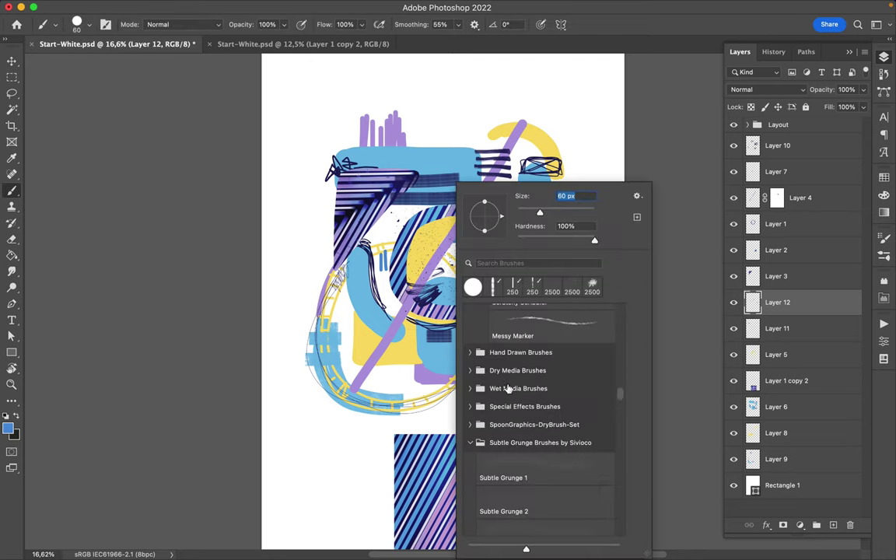
scroll(511, 389, down, 5)
scroll(510, 388, down, 5)
click(545, 430)
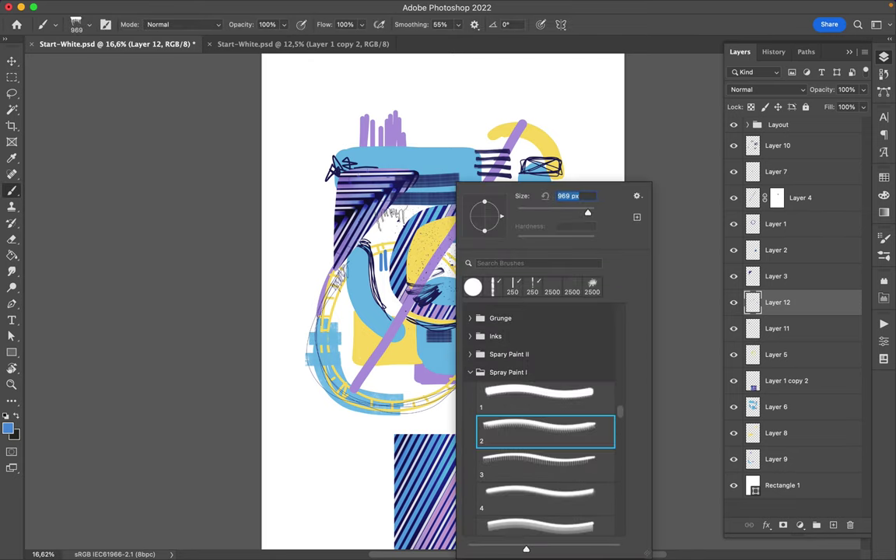
key(Return)
Step: Make Layer 10 active with Spray Paint brush 4 and yellow as the colour
click(791, 147)
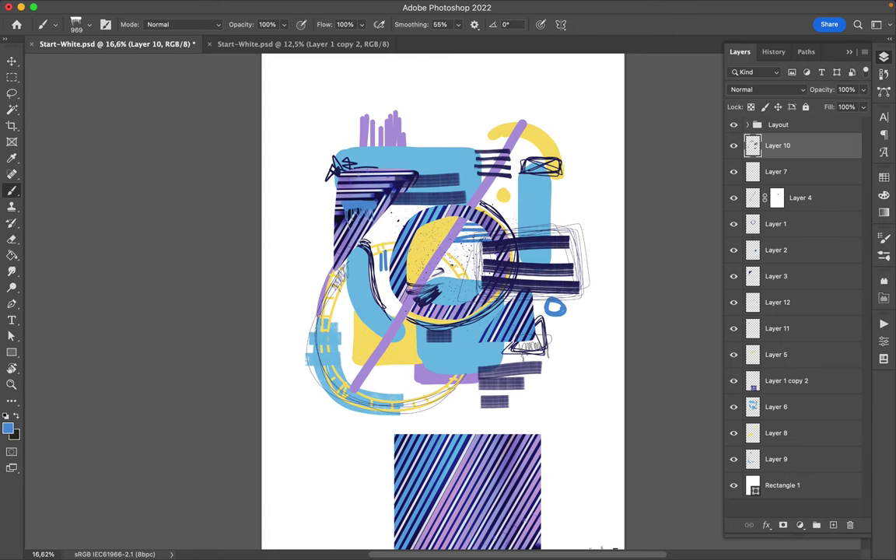
right_click(482, 311)
scroll(545, 388, down, 2)
click(493, 342)
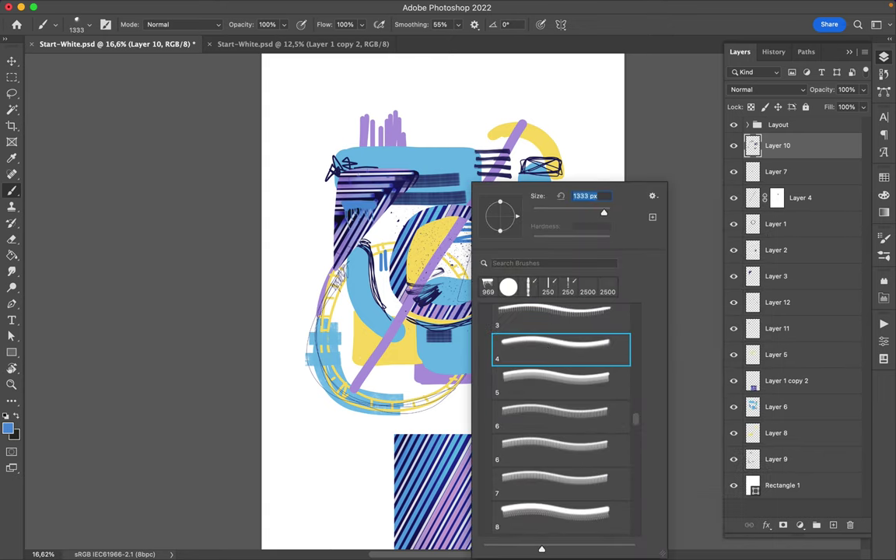
click(883, 194)
click(735, 209)
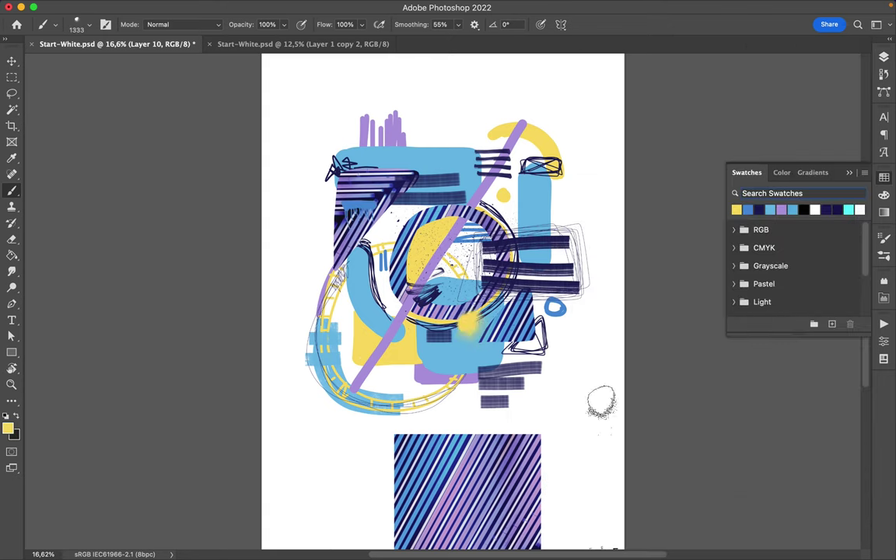
Step: Pick navy as the paint colour and try a different round tip brush
key(v)
click(482, 398)
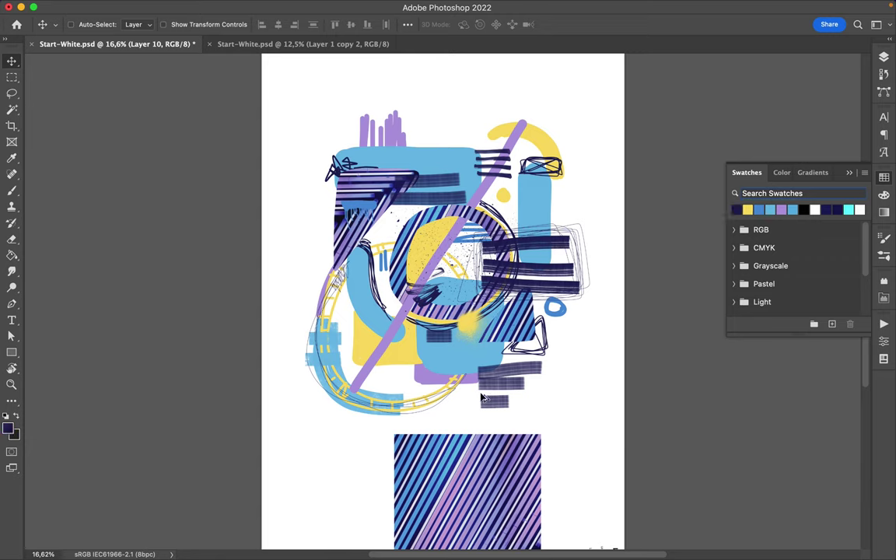
key(b)
right_click(432, 333)
scroll(549, 374, down, 3)
scroll(549, 374, down, 3)
scroll(549, 374, down, 3)
click(576, 505)
scroll(575, 436, down, 5)
scroll(576, 435, up, 3)
click(512, 384)
Step: Choose a textured brush from the wg_dust_particles set after trying brushes 45 and 90
scroll(512, 387, up, 10)
click(505, 365)
scroll(556, 338, up, 1)
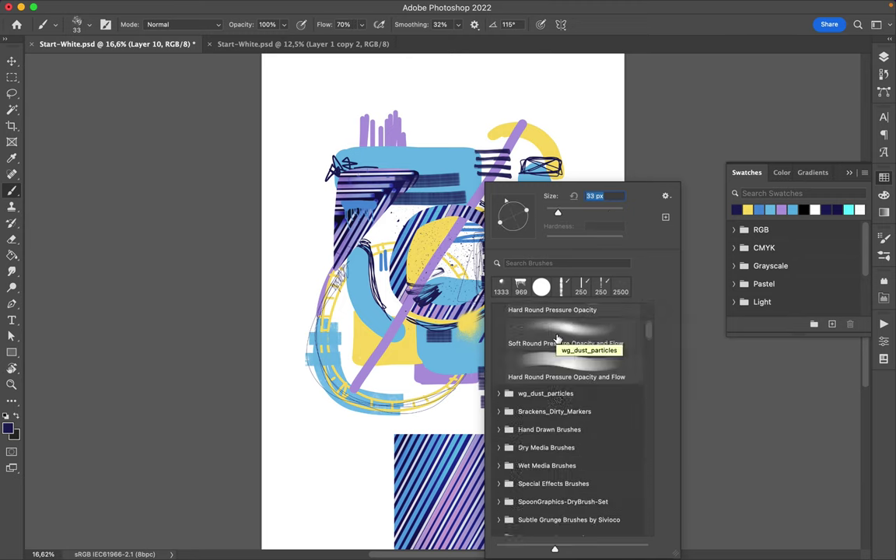
scroll(557, 338, down, 10)
scroll(563, 346, down, 3)
scroll(567, 420, down, 3)
click(585, 458)
scroll(585, 457, down, 3)
click(595, 483)
scroll(595, 484, down, 2)
scroll(563, 454, down, 2)
scroll(536, 378, up, 10)
scroll(546, 420, down, 10)
double_click(546, 420)
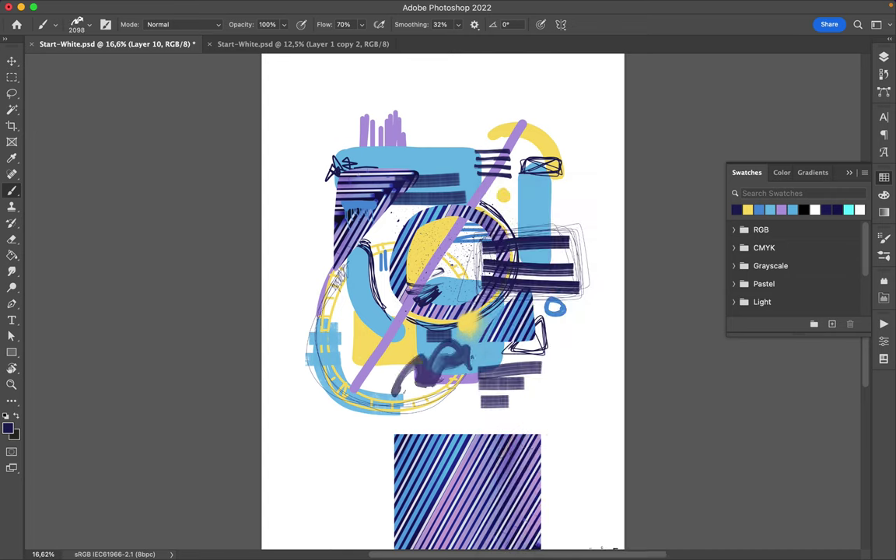
Step: Raise the dark squiggle's layer in the stack and move the squiggle below the blue shapes
key(v)
key(F7)
ctrl+click(482, 372)
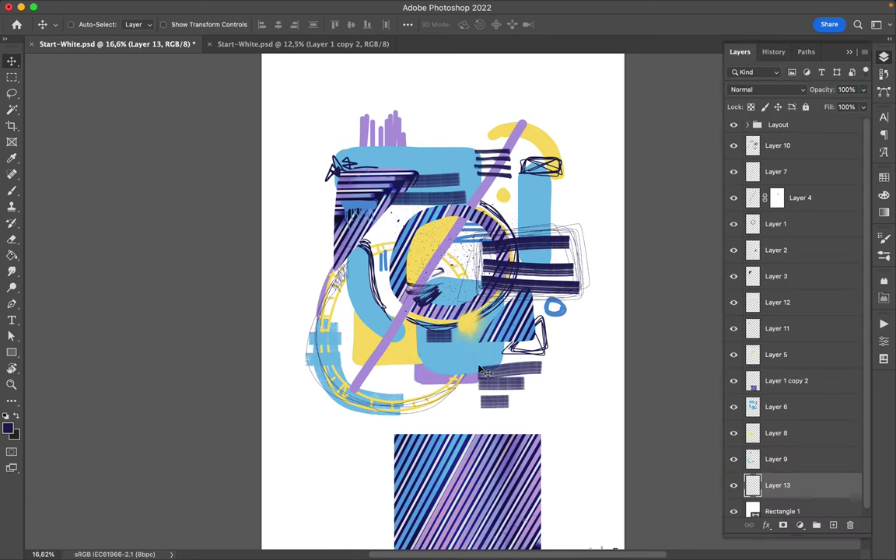
key(b)
drag(424, 400, 486, 366)
key(v)
mouse_move(777, 485)
mouse_down()
mouse_move(777, 237)
mouse_move(777, 433)
mouse_up()
drag(464, 360, 444, 365)
key(ctrl+t)
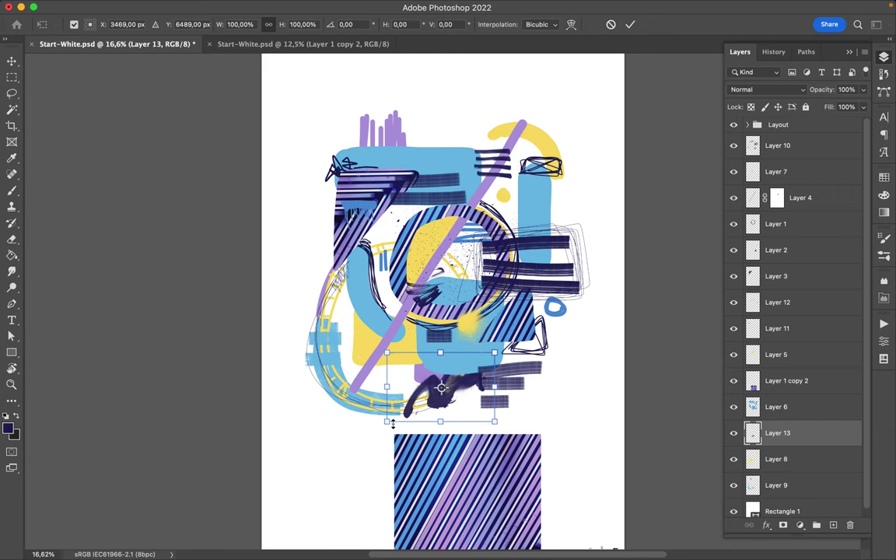
key(Return)
key(ctrl+])
drag(436, 342, 458, 395)
Step: Hide the striped rectangle layer and nudge all artwork layers slightly down
key(ctrl+0)
click(785, 381)
click(733, 381)
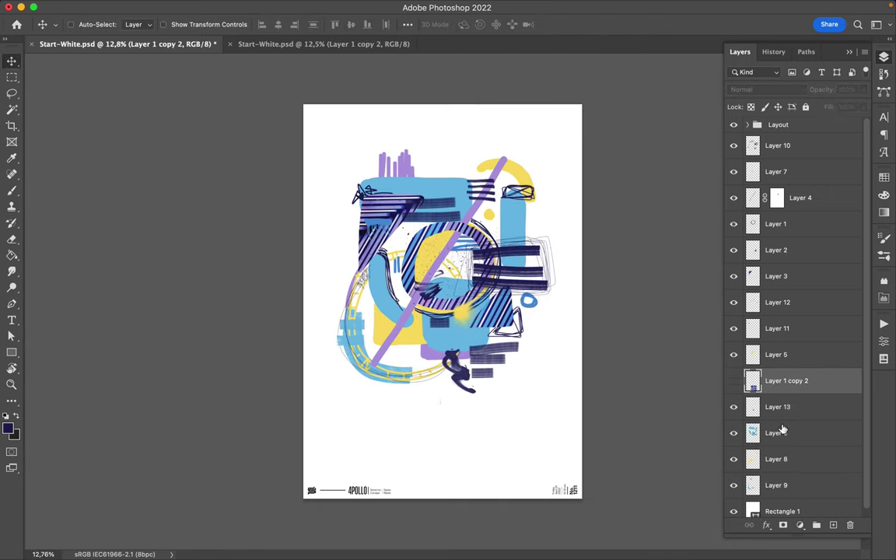
key(ctrl+alt+a)
drag(485, 298, 484, 309)
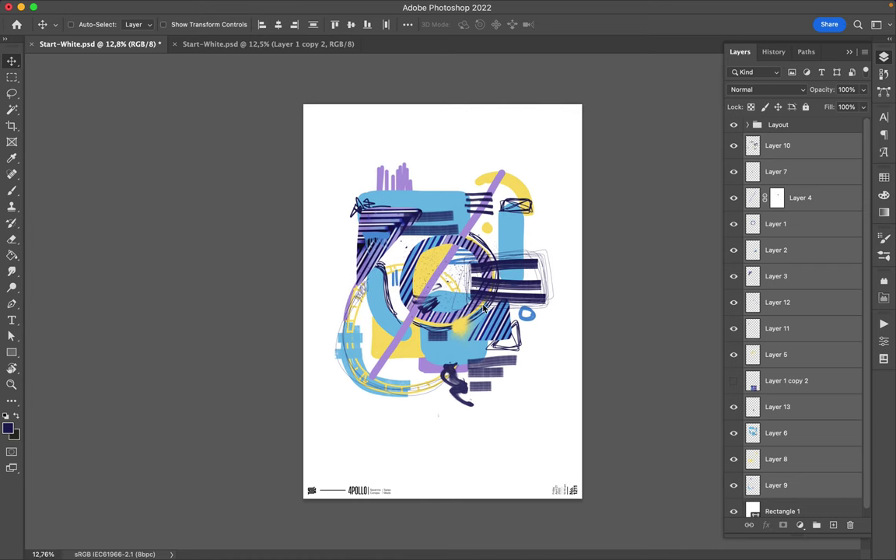
Step: Duplicate and merge the artwork layers into one copy, then apply a strong Gaussian Blur
key(ctrl+j)
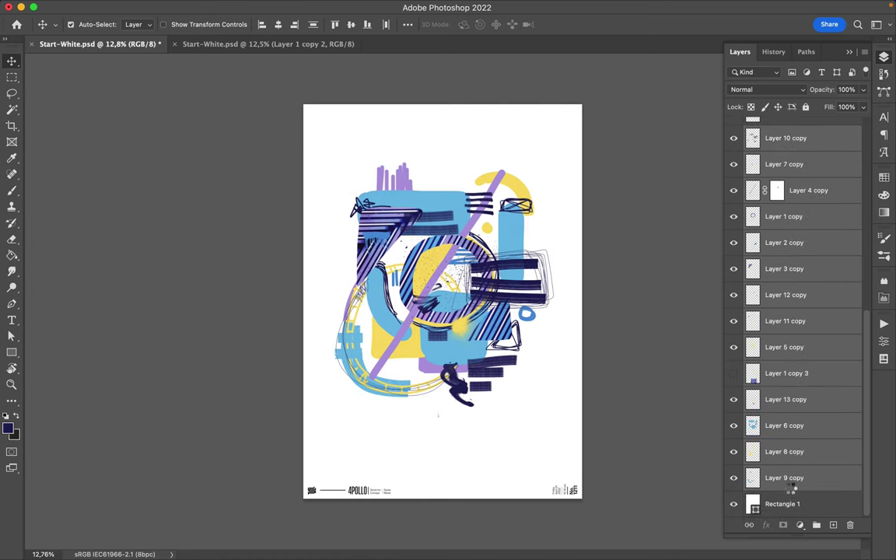
key(ctrl+e)
click(288, 7)
mouse_move(306, 179)
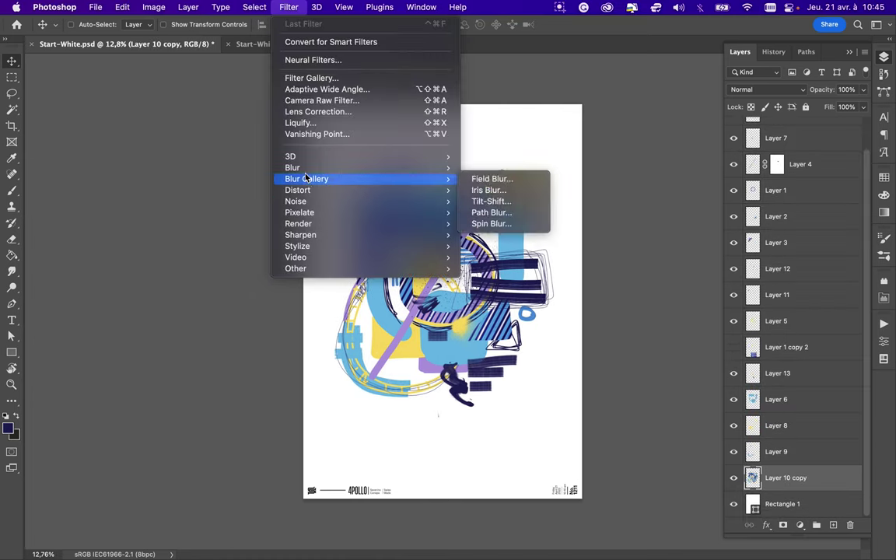
click(490, 212)
drag(676, 241, 700, 237)
key(Return)
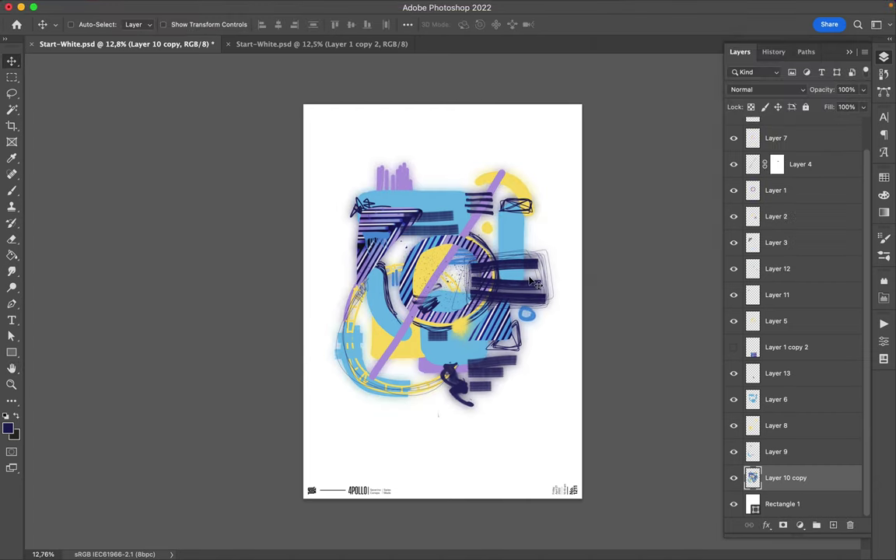
Step: Warp the blurred layer so its right and bottom edges bulge outward
key(ctrl+t)
right_click(535, 241)
click(544, 340)
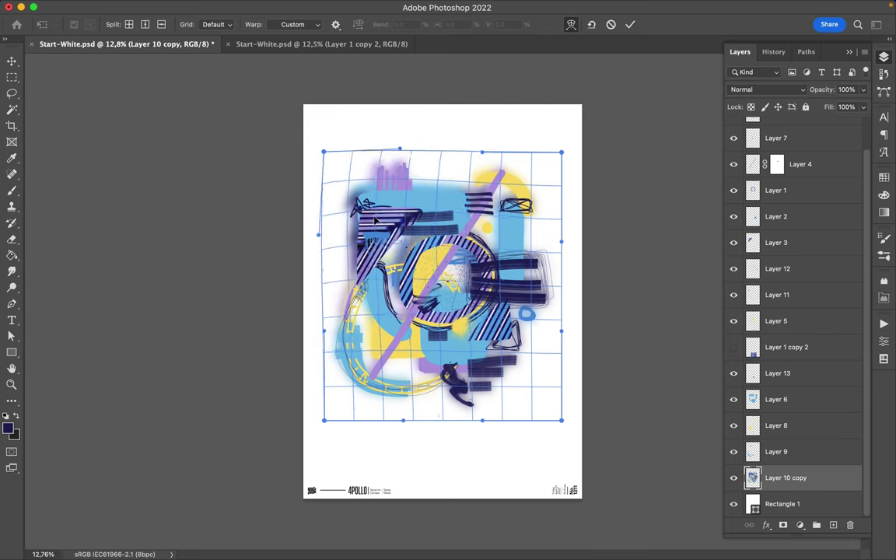
drag(482, 421, 482, 438)
drag(562, 295, 567, 295)
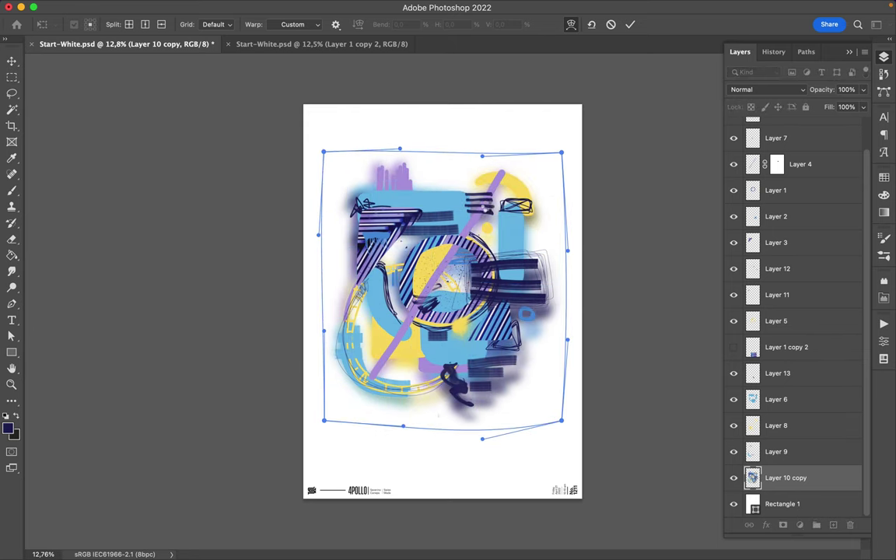
key(Return)
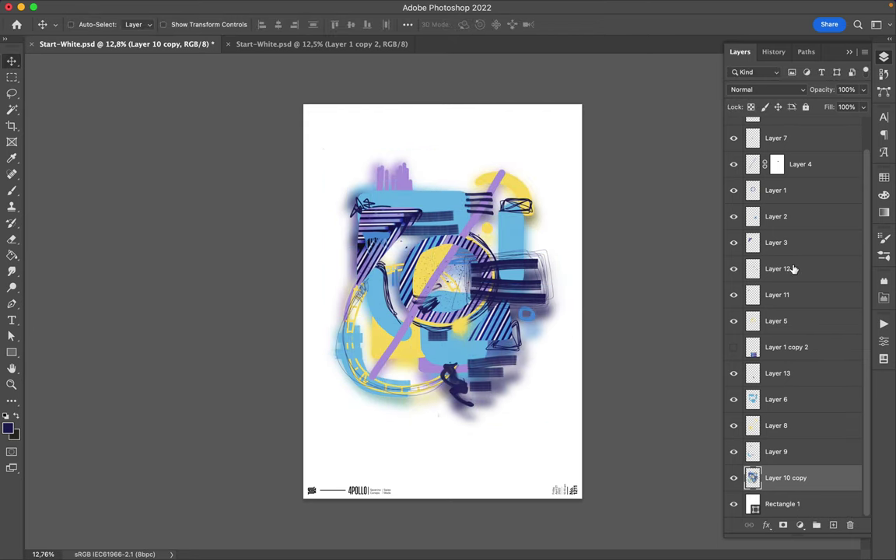
Step: Try Layer 10 copy at Hard Light with 29% fill, then delete it
click(766, 89)
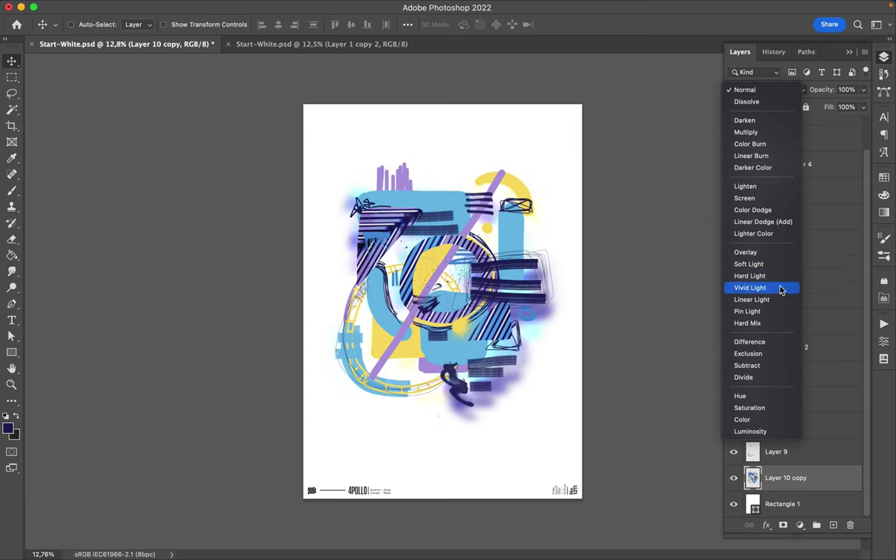
click(750, 275)
click(863, 107)
drag(839, 122, 818, 124)
key(Delete)
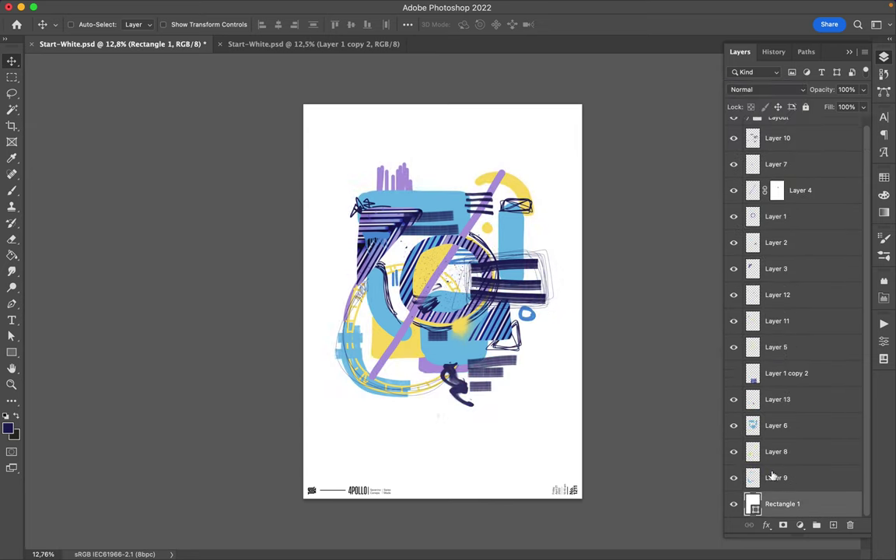
Step: Select all layers down to Rectangle 1 and nudge them slightly to the right
scroll(800, 311, up, 2)
shift+click(801, 150)
drag(515, 228, 521, 227)
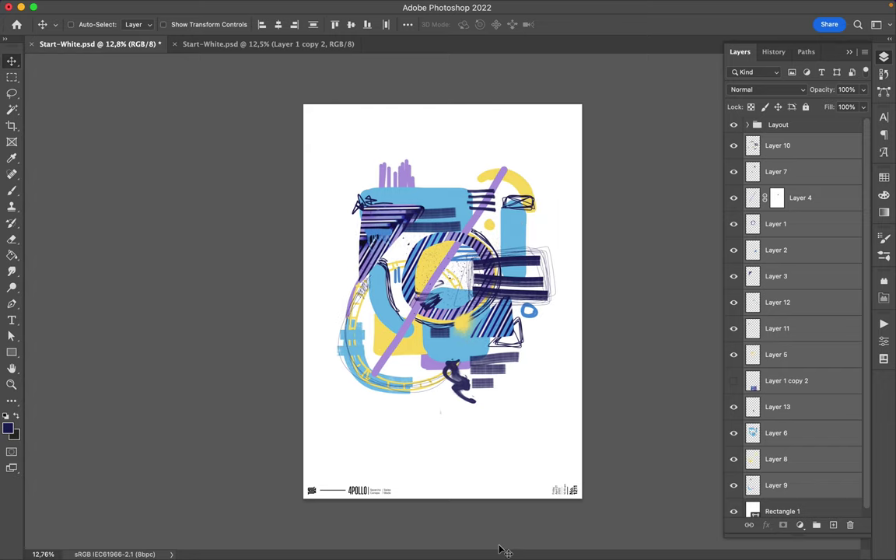